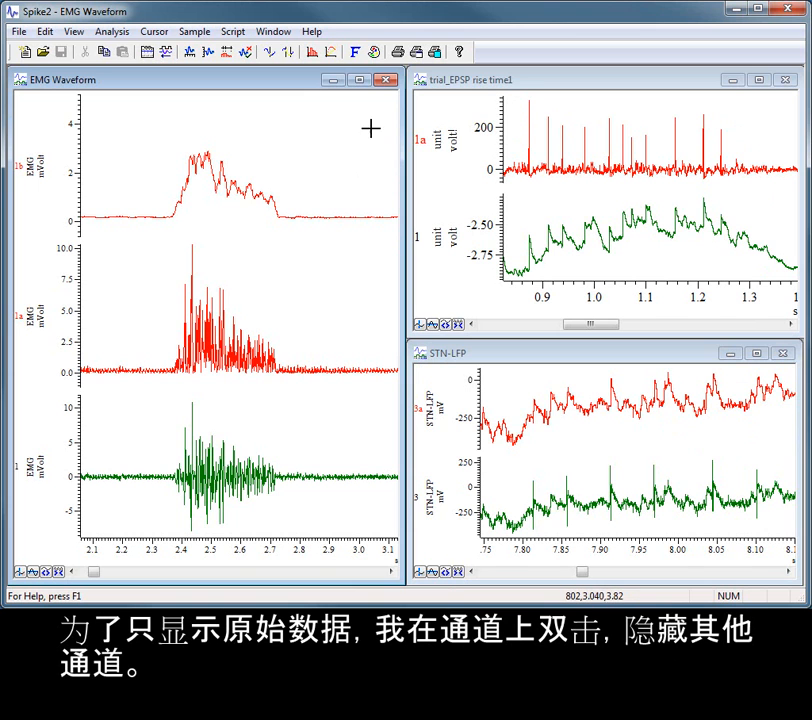
# Maximize the EMG Waveform window and show only the raw data channel 1
pyautogui.click(361, 82)
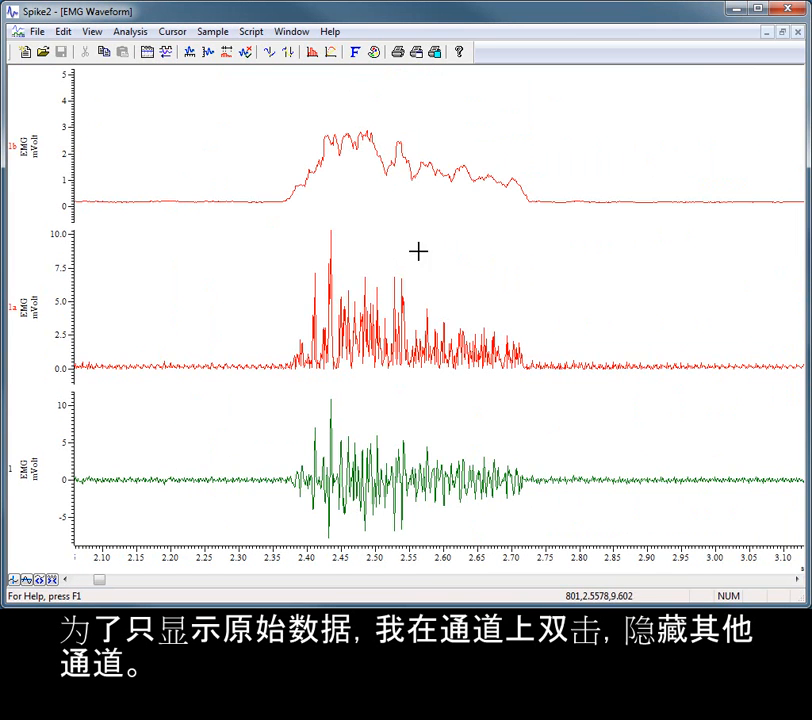
pyautogui.doubleClick(430, 467)
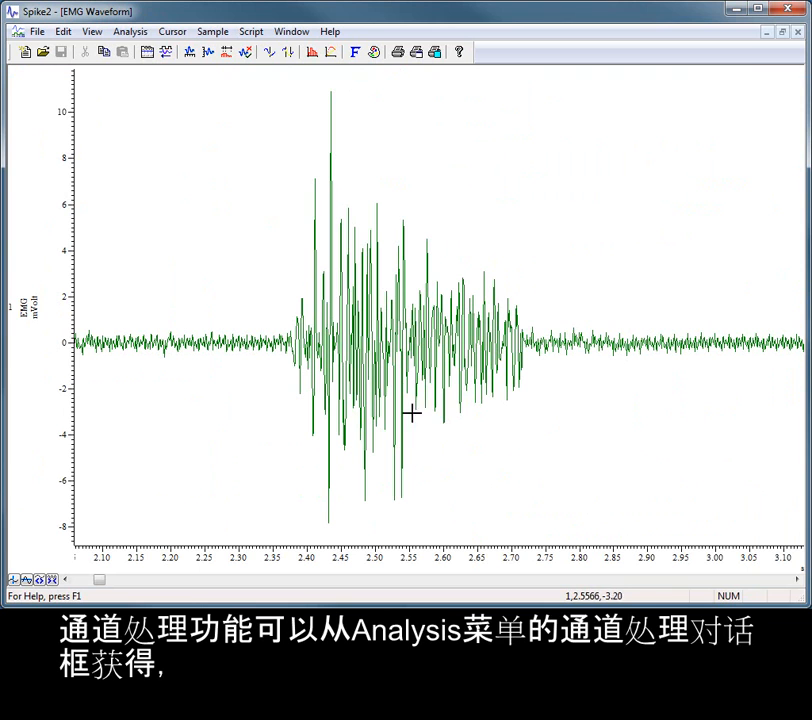
pyautogui.click(128, 36)
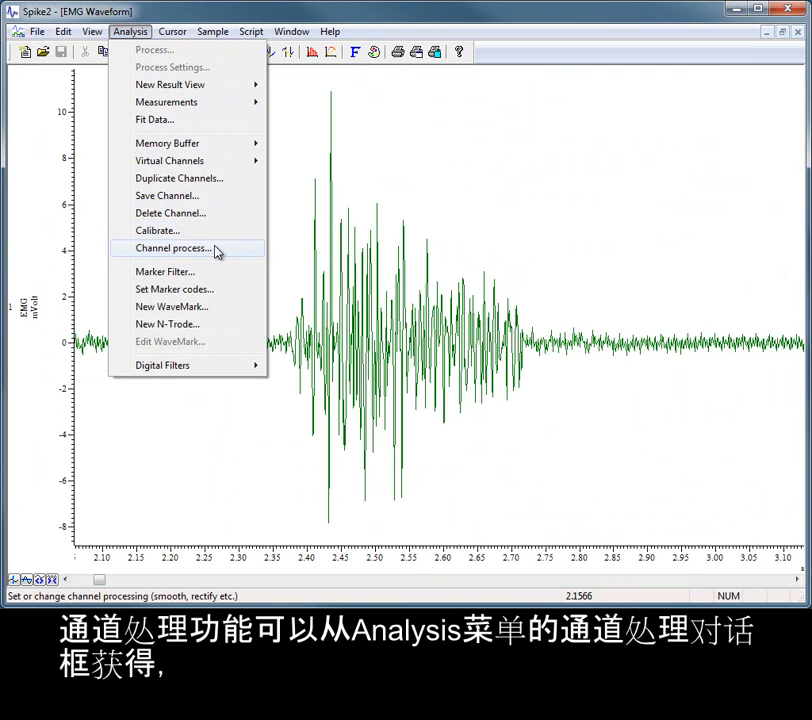
pyautogui.click(226, 252)
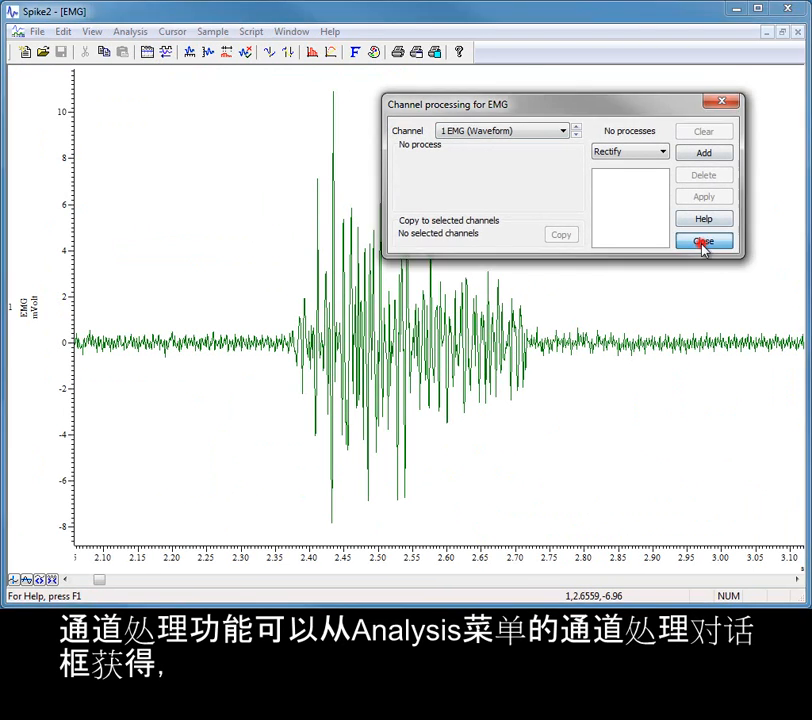
pyautogui.click(704, 241)
# Open the channel processing settings for the 1 EMG (Waveform) channel
pyautogui.rightClick(443, 243)
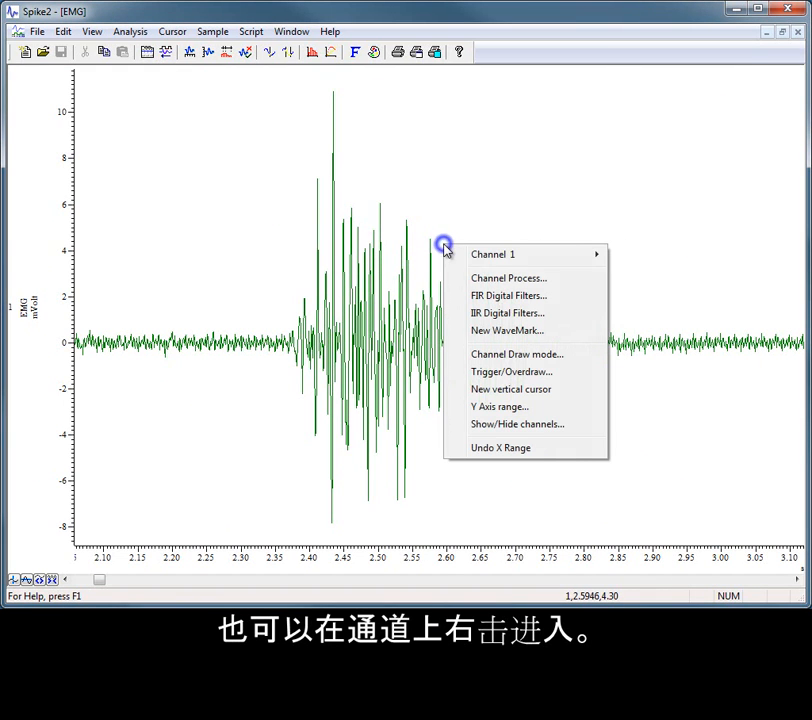
pyautogui.click(502, 277)
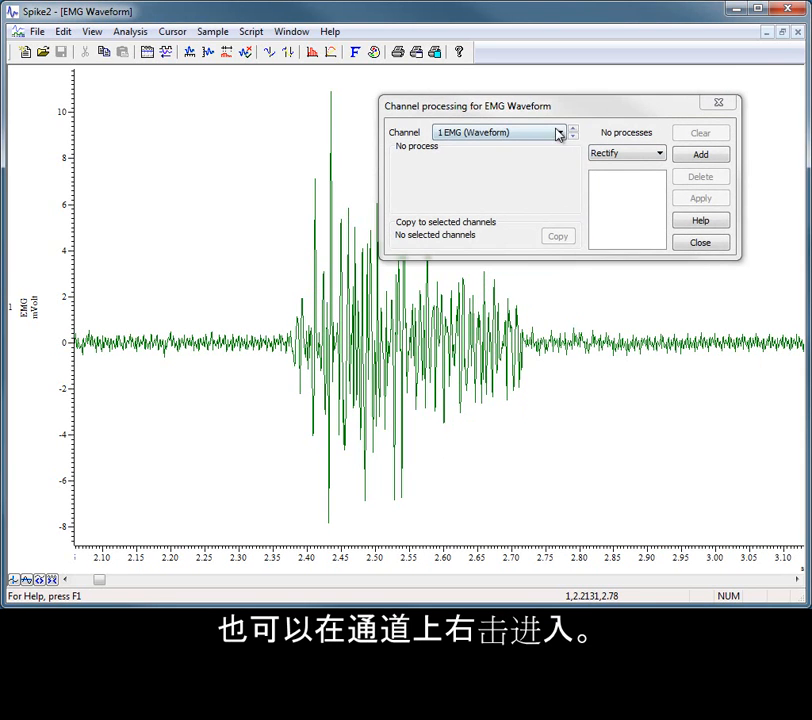
pyautogui.click(559, 133)
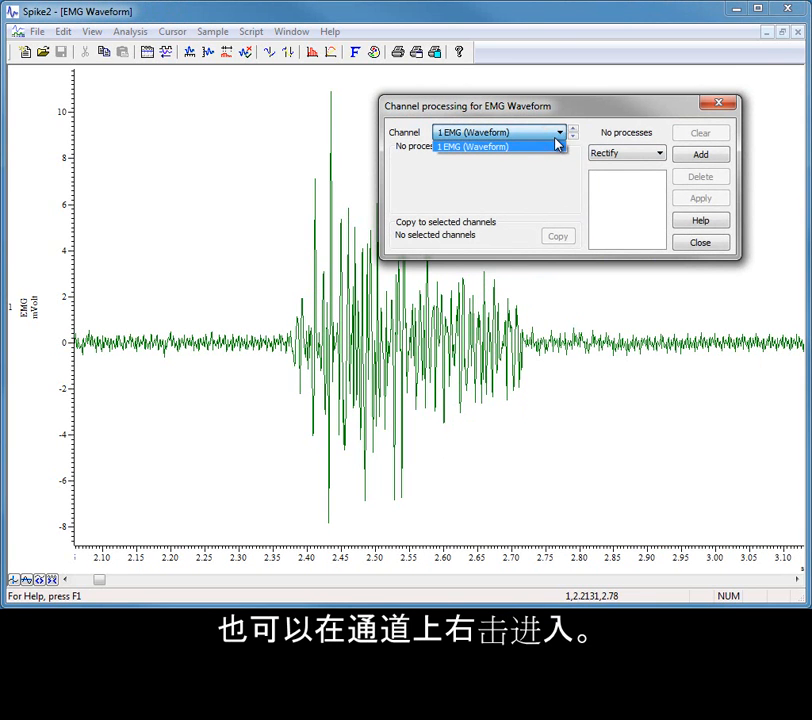
pyautogui.click(627, 130)
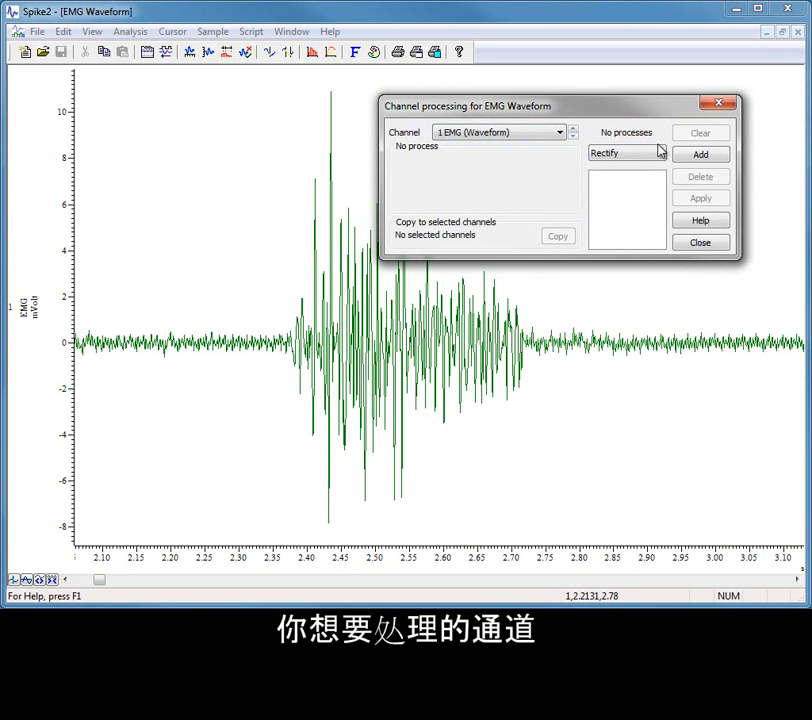
# Add a Rectify process to EMG channel 1
pyautogui.click(659, 154)
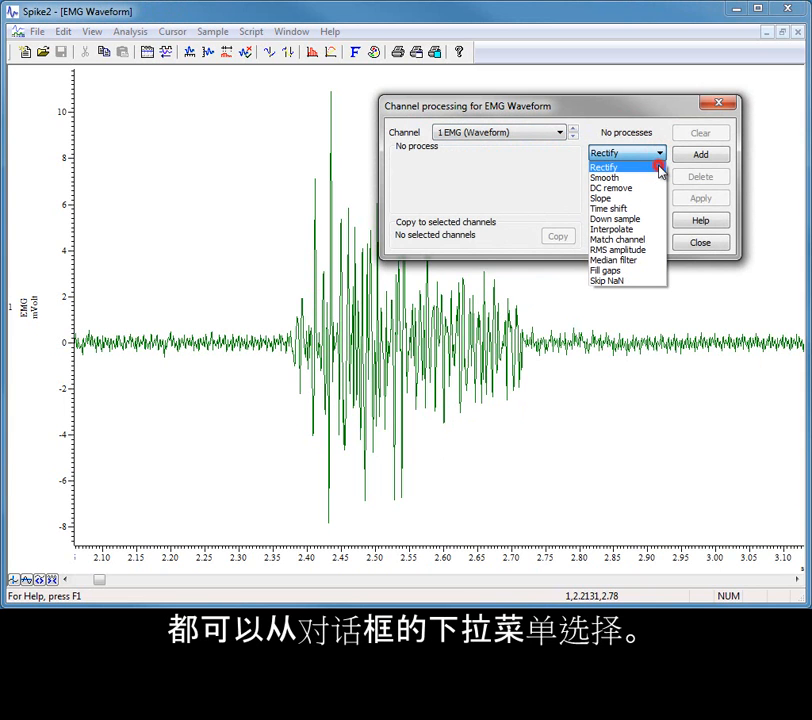
pyautogui.click(657, 167)
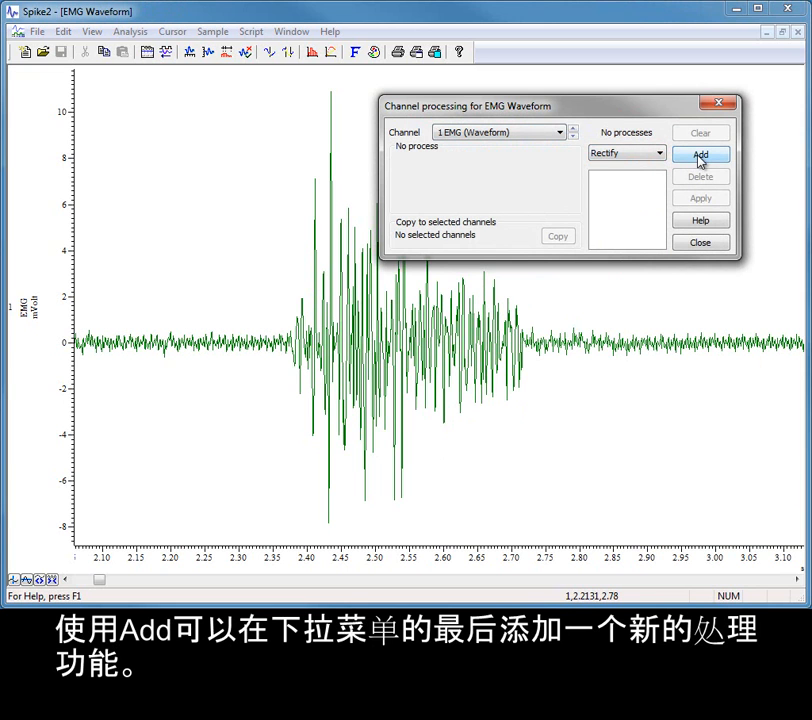
pyautogui.click(699, 158)
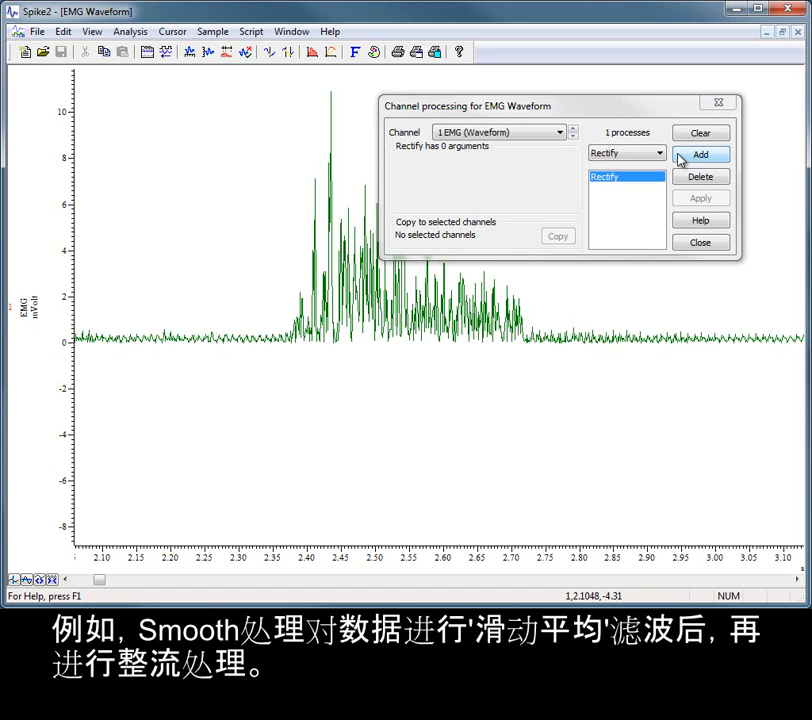
# Add a Smooth process after Rectify on EMG channel 1
pyautogui.click(660, 153)
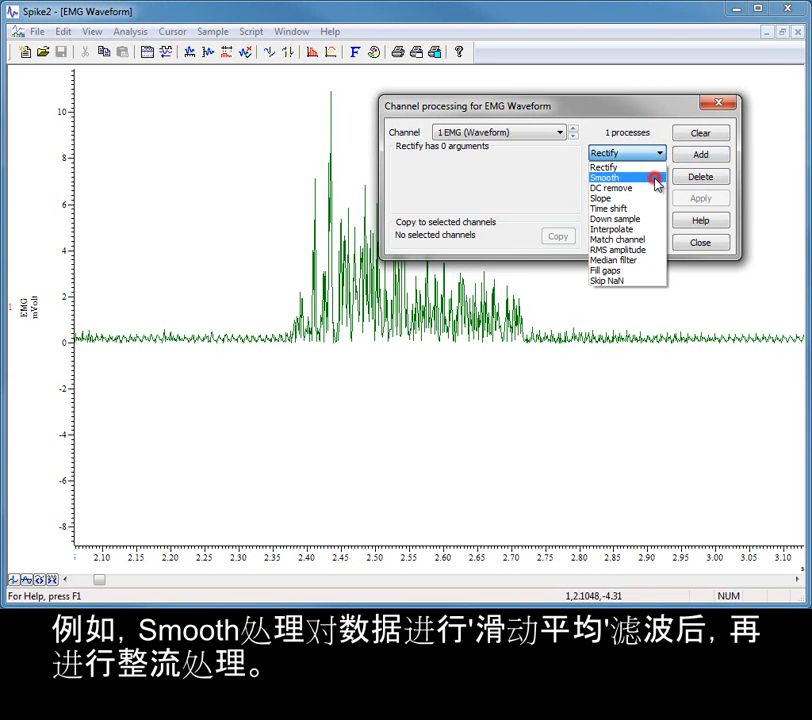
pyautogui.click(656, 178)
pyautogui.click(700, 157)
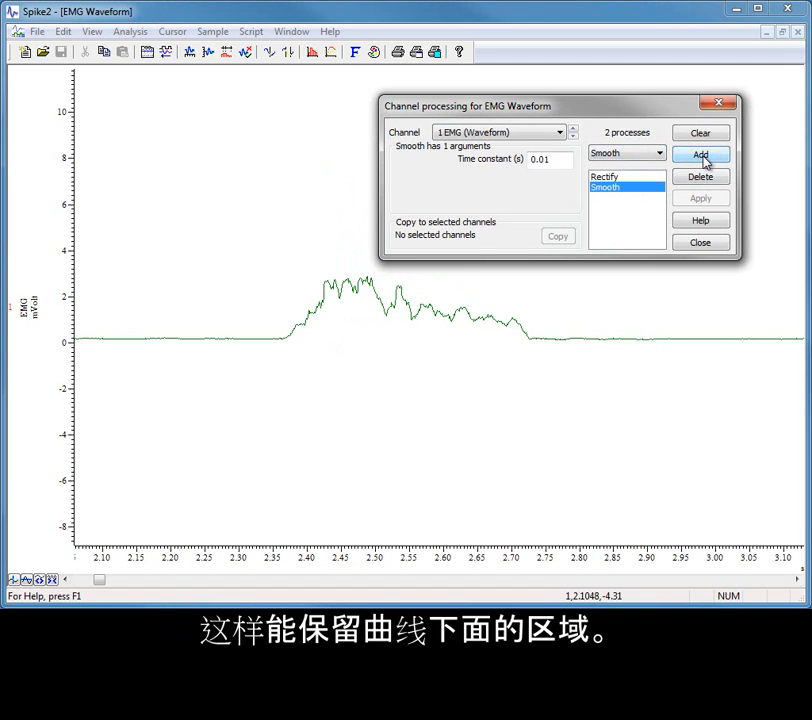
# Set the Smooth process's time constant to 0.001 s and apply it to the EMG channel
pyautogui.click(647, 176)
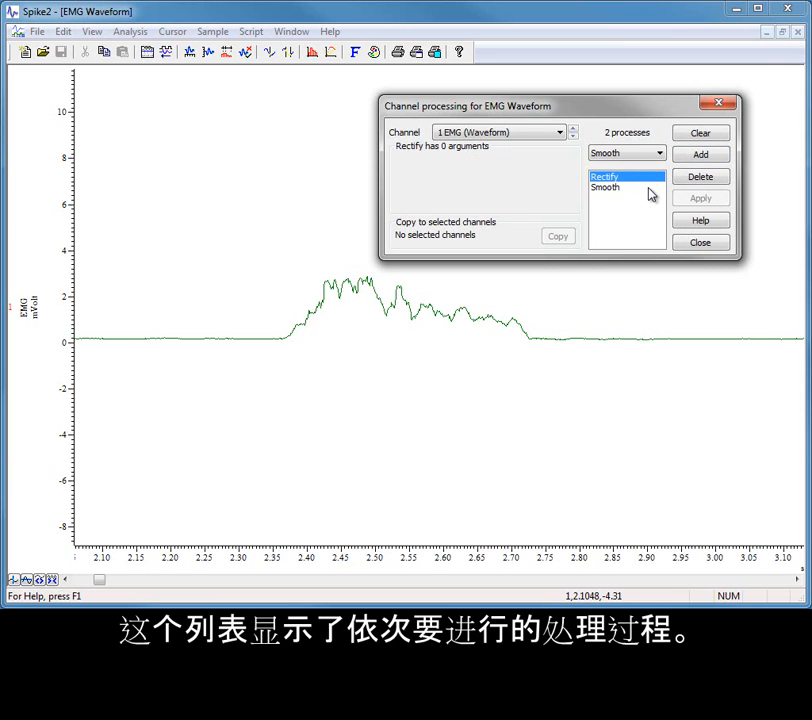
pyautogui.click(649, 188)
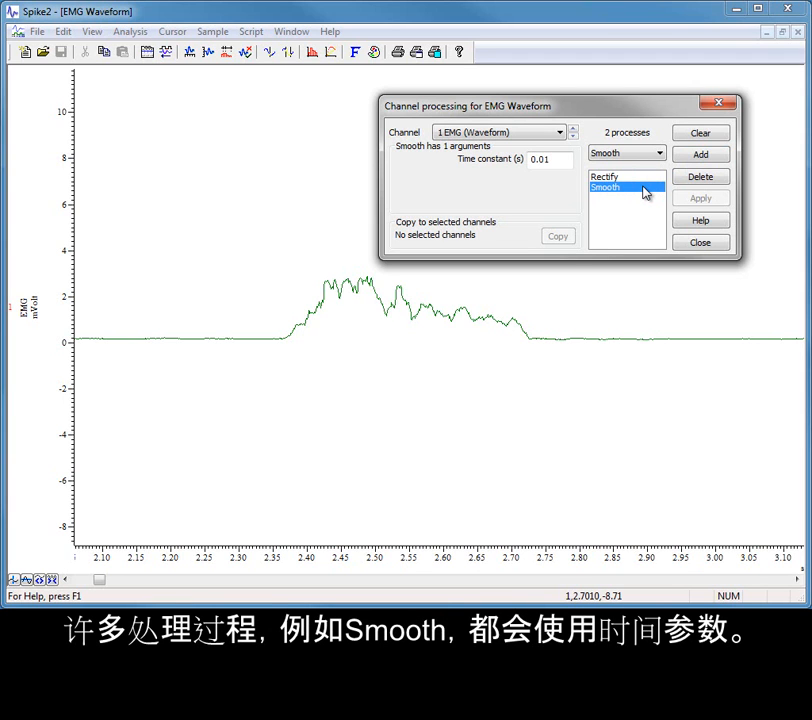
pyautogui.click(546, 160)
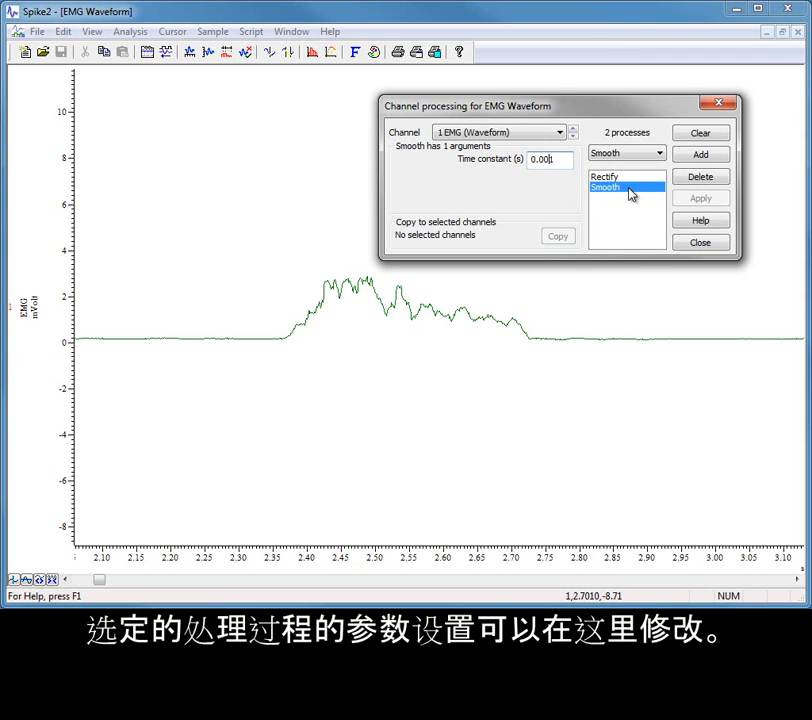
pyautogui.write('0')
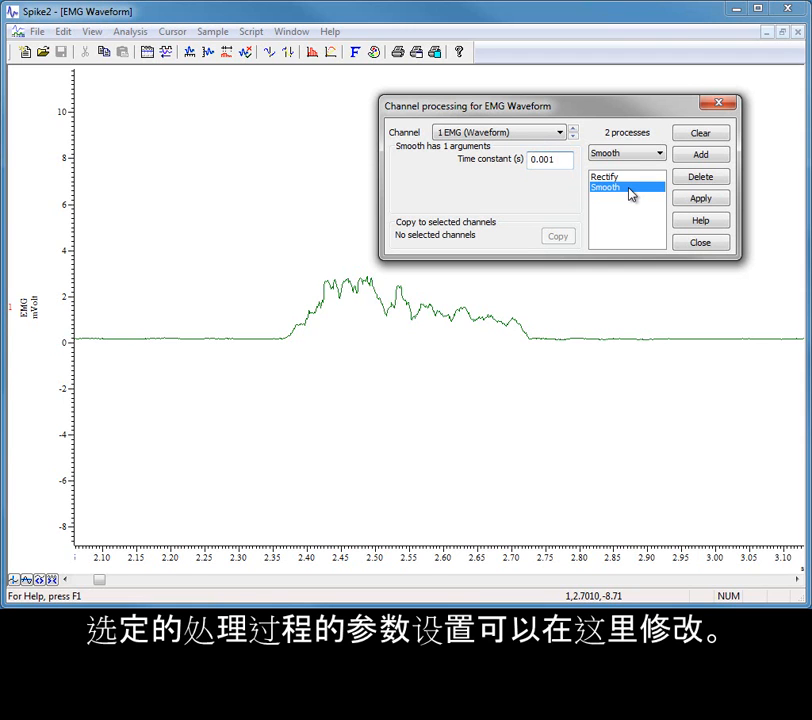
pyautogui.click(716, 200)
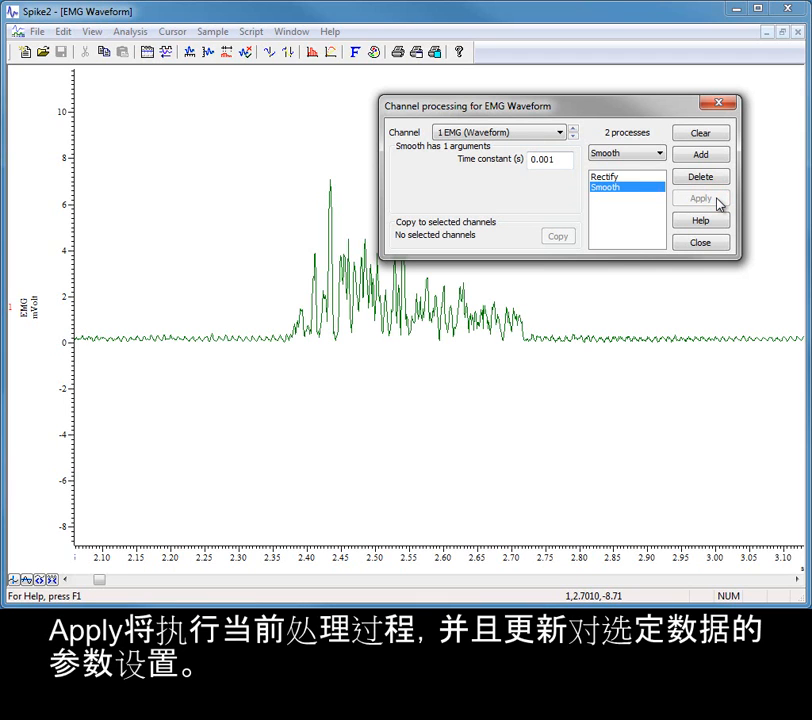
# Enter a different time constant for the Smooth process and apply it to the EMG channel
pyautogui.click(548, 160)
pyautogui.press('BackSpace')
pyautogui.press('BackSpace')
pyautogui.write('1')
pyautogui.click(716, 199)
# Delete the Smooth process, and clear all remaining processing from the EMG channel
pyautogui.click(721, 179)
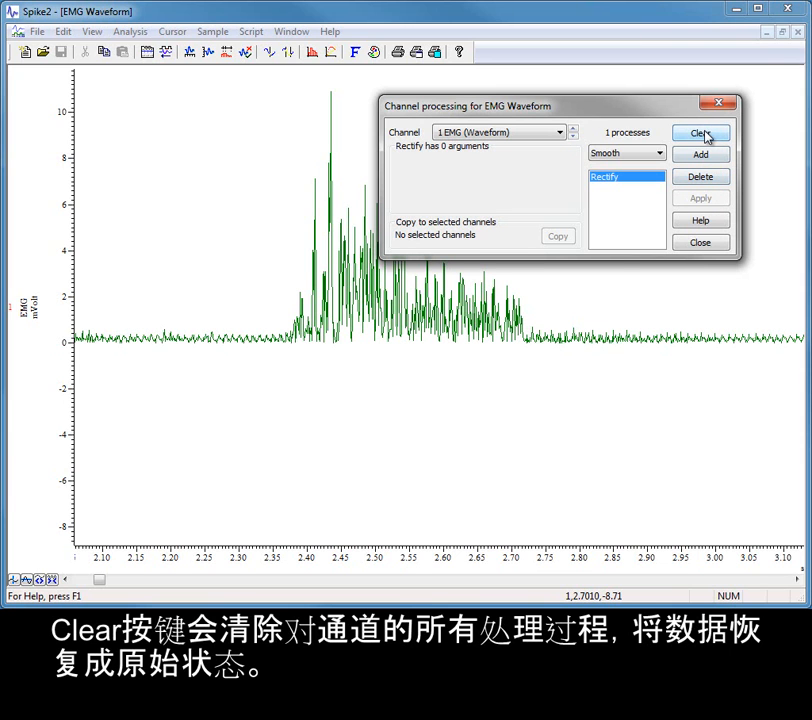
pyautogui.click(704, 134)
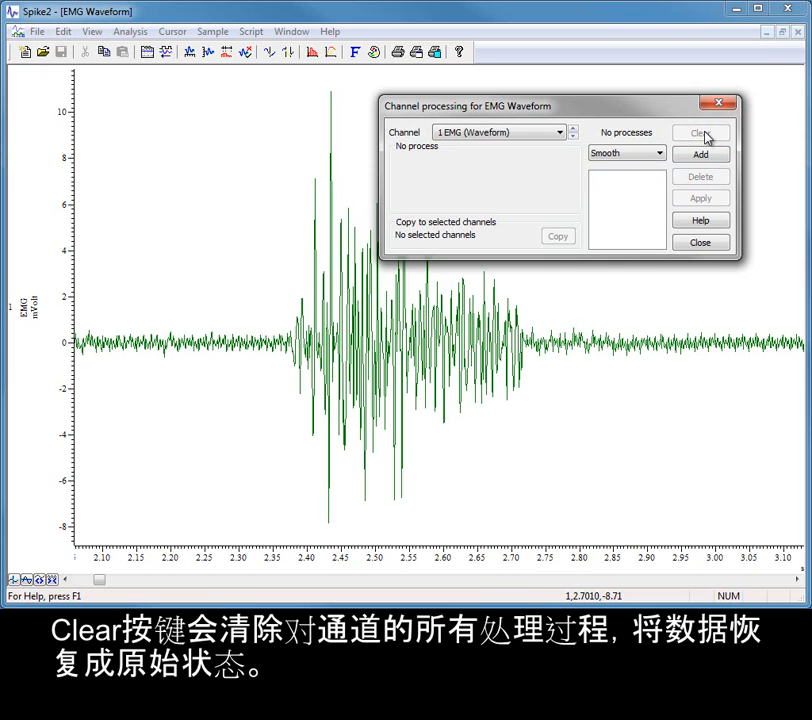
# Add a Rectify process followed by a Smooth process to the cleared EMG channel 1
pyautogui.click(658, 153)
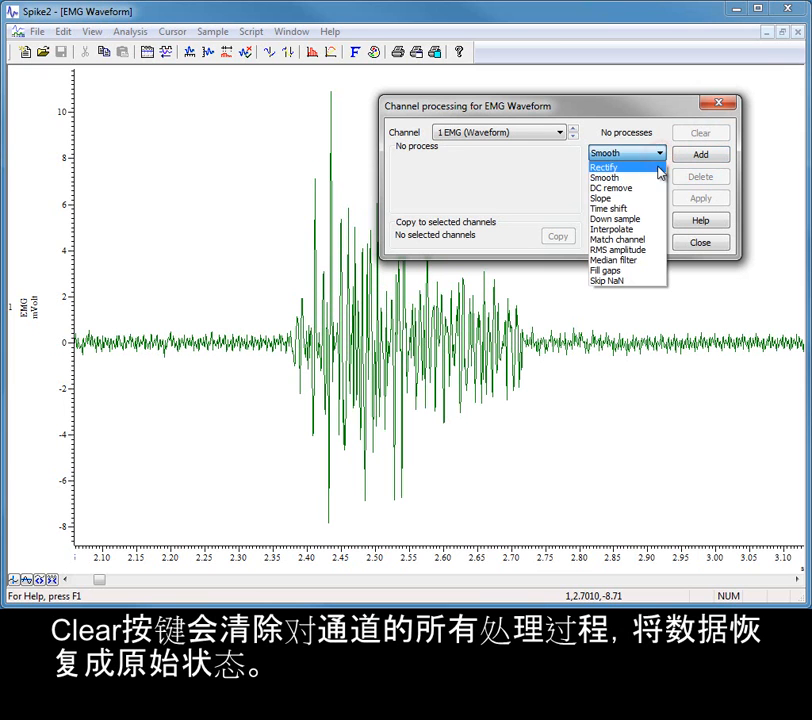
pyautogui.click(658, 167)
pyautogui.click(697, 154)
pyautogui.click(660, 153)
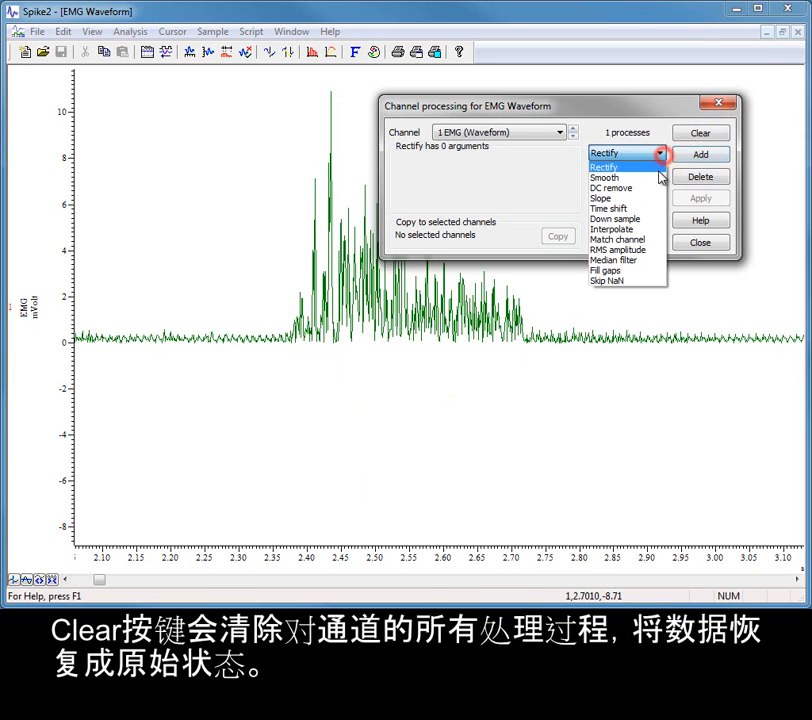
pyautogui.click(660, 177)
pyautogui.click(688, 156)
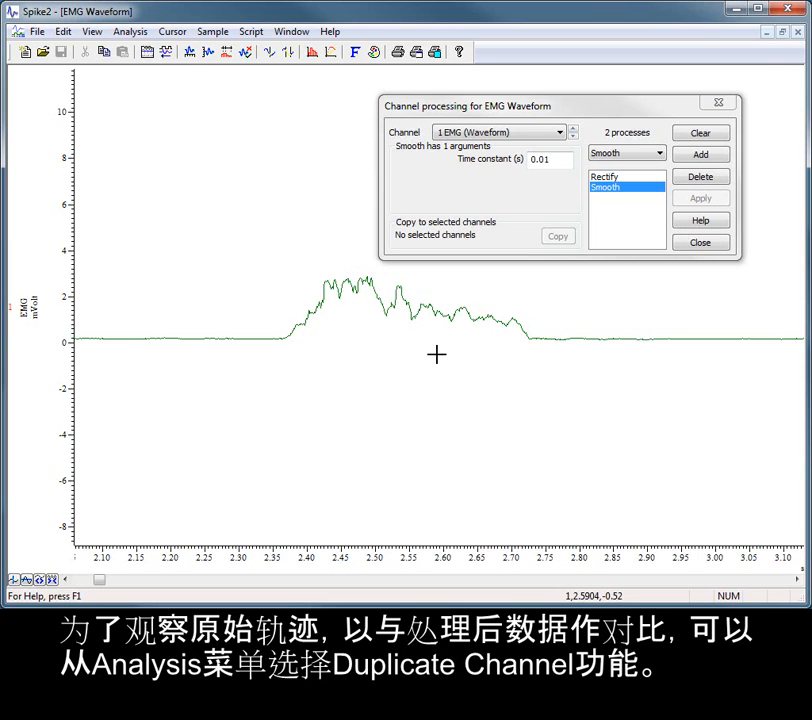
# Duplicate the 1 EMG (Waveform) channel to show its original trace alongside the processed one
pyautogui.click(131, 31)
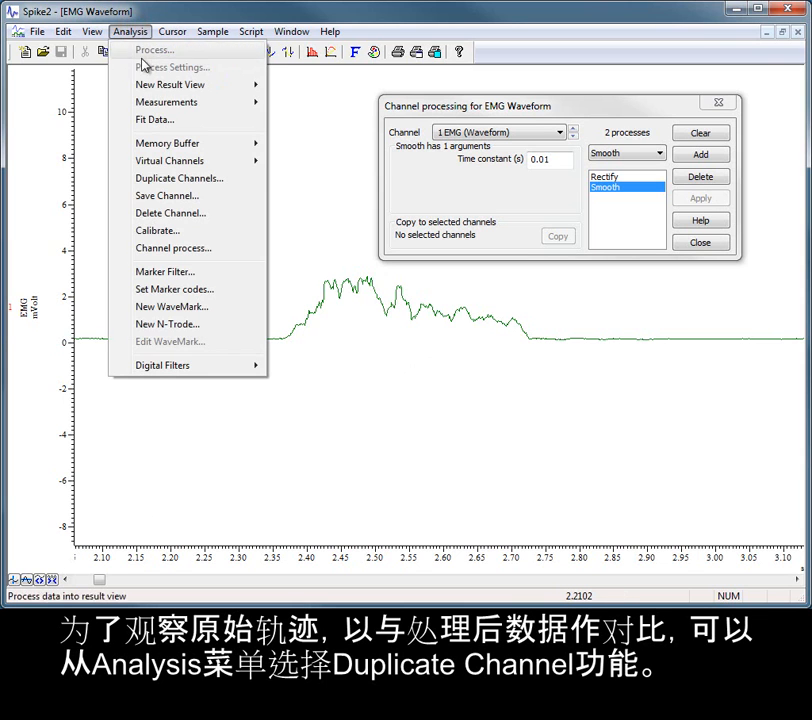
pyautogui.click(192, 180)
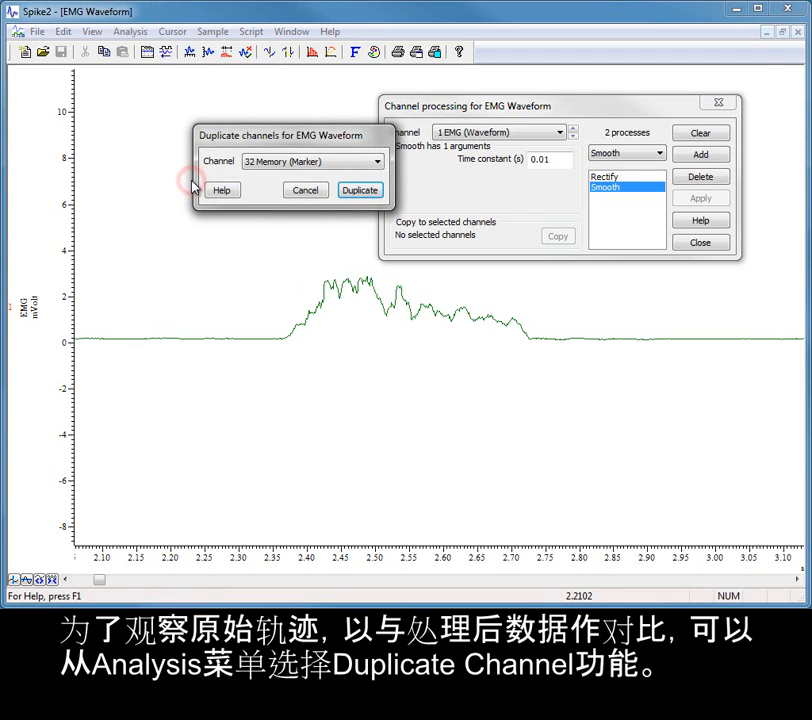
pyautogui.click(352, 163)
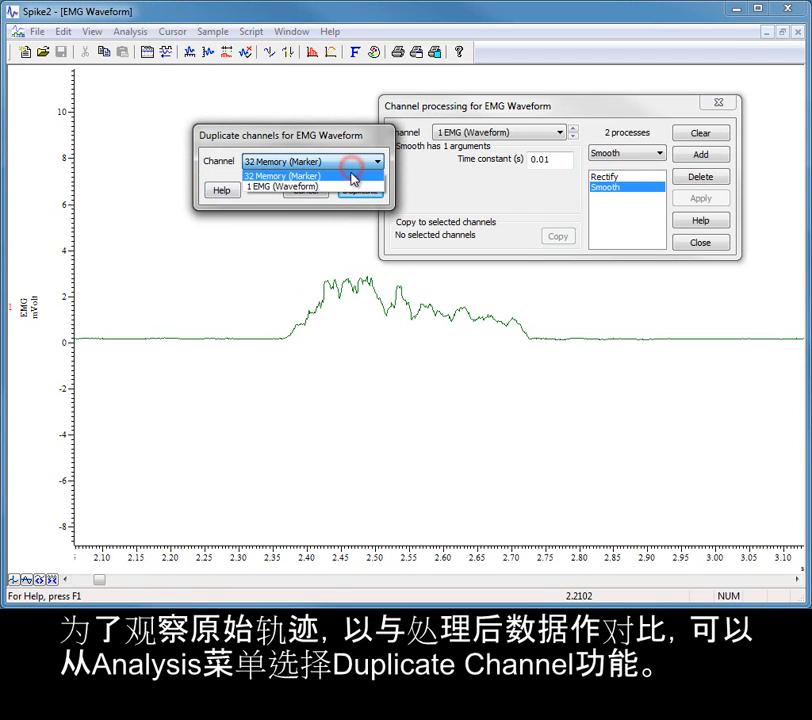
pyautogui.click(348, 187)
pyautogui.click(355, 194)
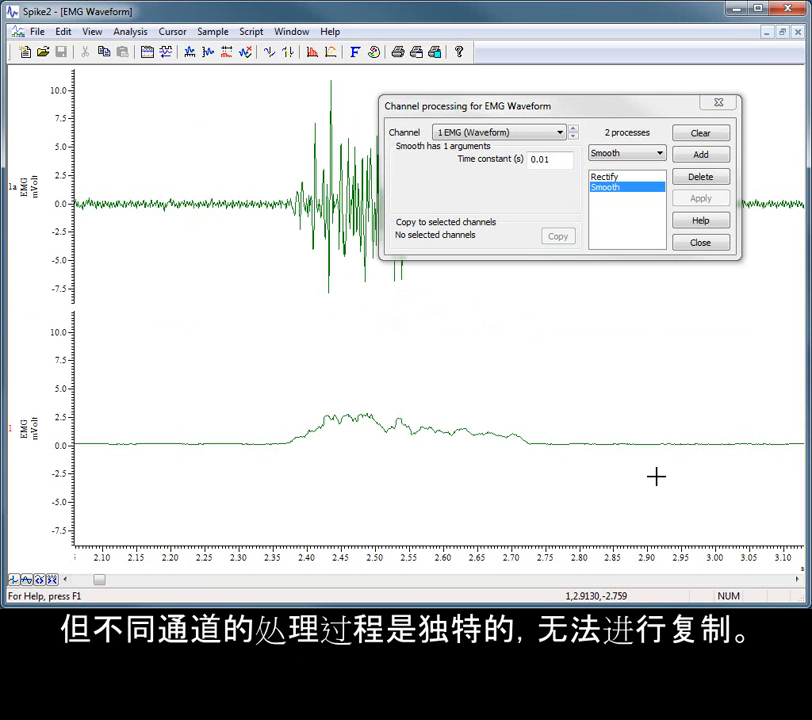
# Copy channel 1's processing to the duplicate channel 1a, and close the channel processing dialog
pyautogui.moveTo(567, 106); pyautogui.dragTo(618, 268)
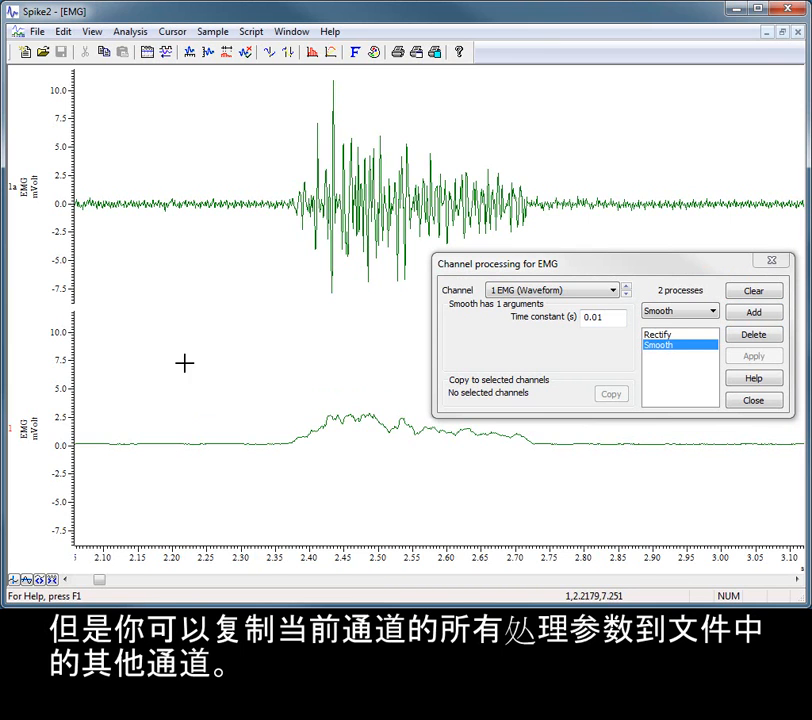
pyautogui.click(18, 197)
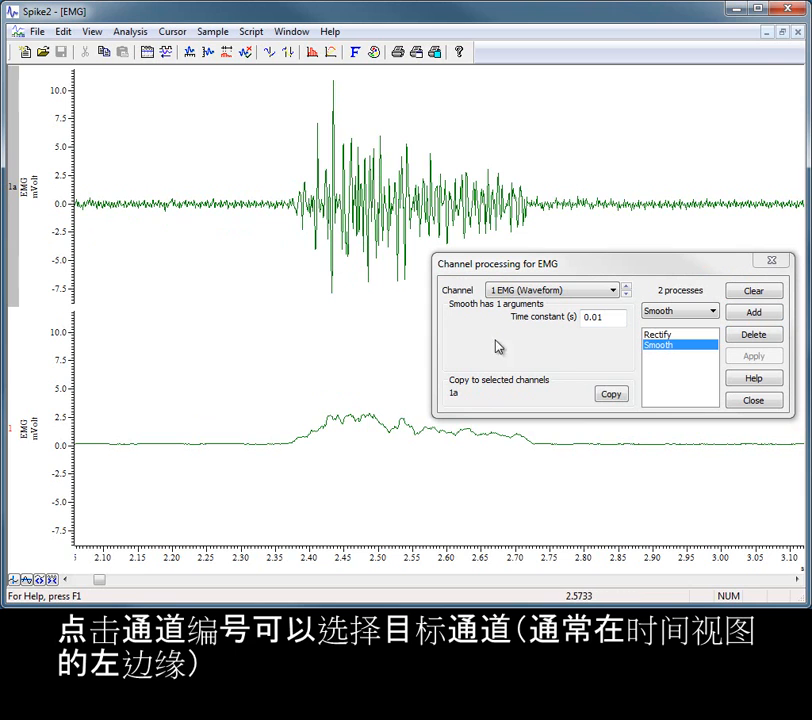
pyautogui.click(613, 396)
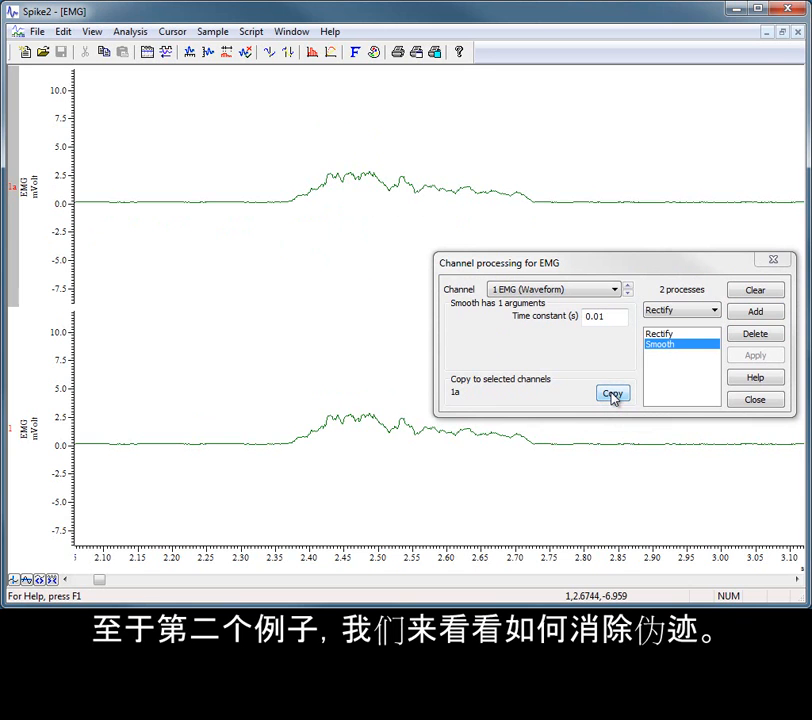
pyautogui.click(746, 400)
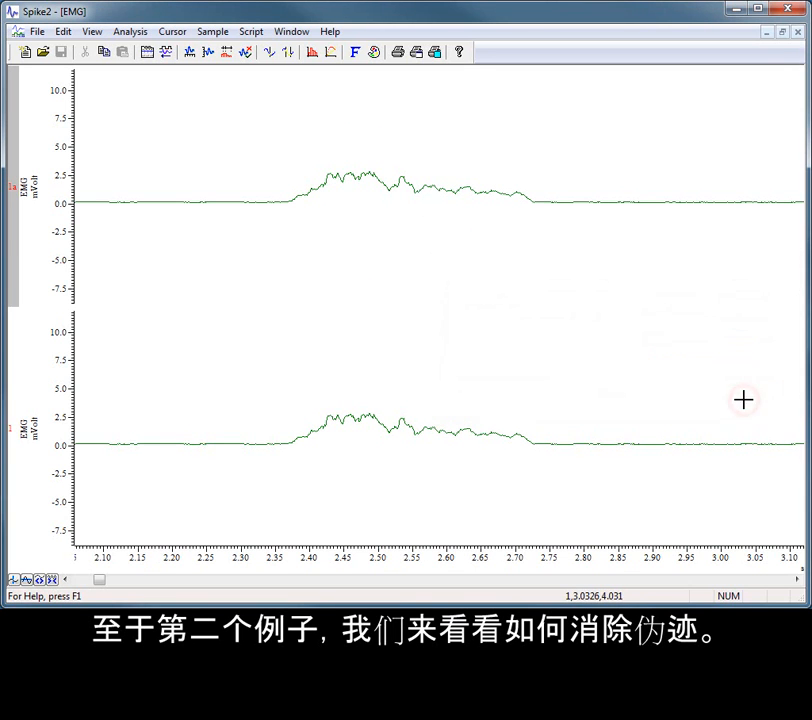
# Minimize the EMG window, maximize the STN-LFP window and show only its raw channel 3
pyautogui.click(766, 33)
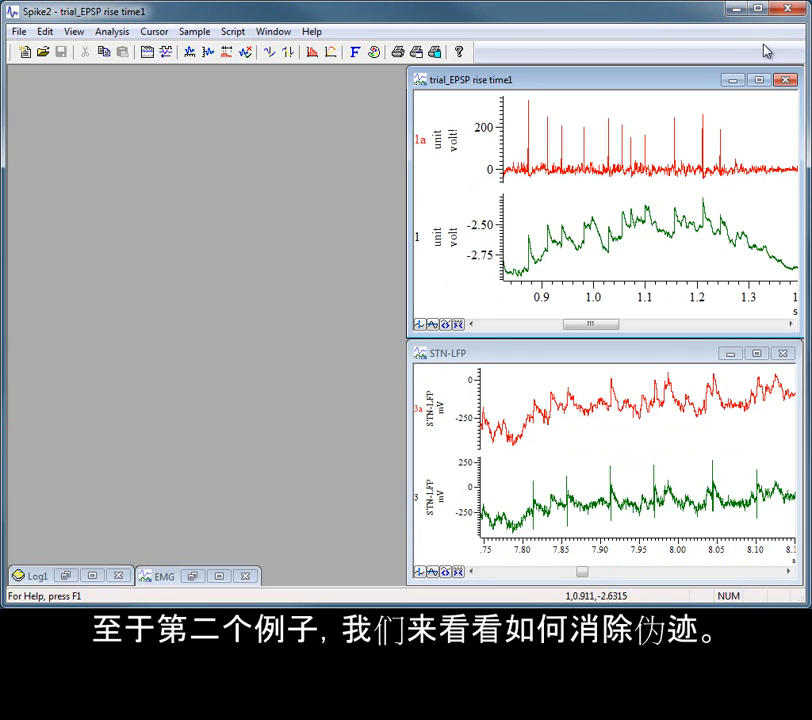
pyautogui.click(759, 355)
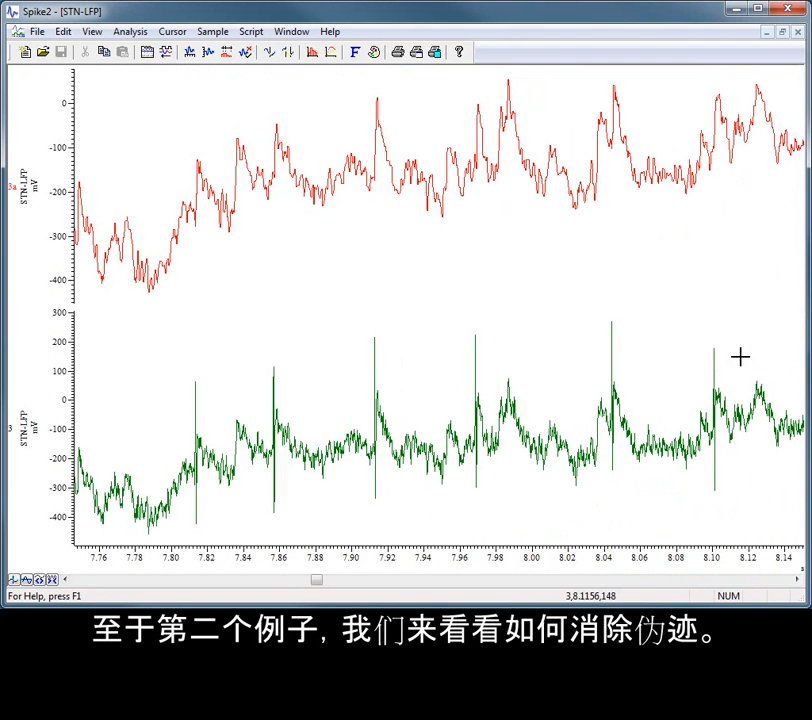
pyautogui.doubleClick(437, 414)
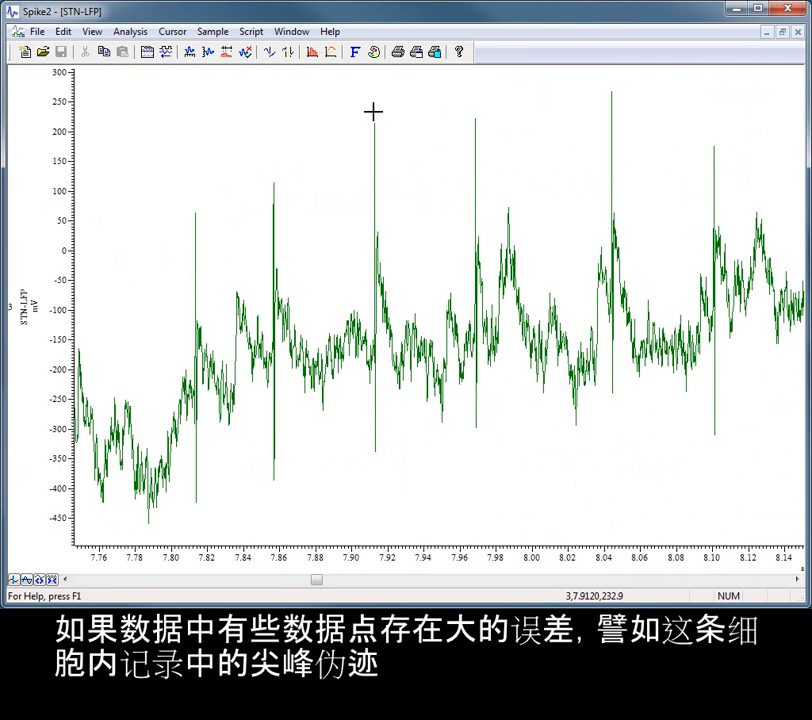
# Add a Median filter process to channel 3 of the STN-LFP recording
pyautogui.click(131, 31)
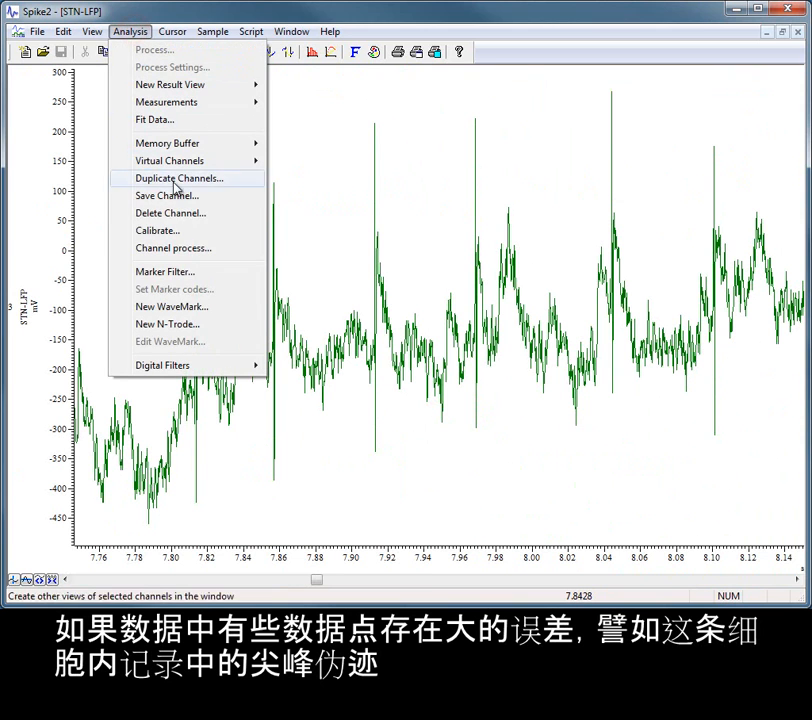
pyautogui.click(180, 244)
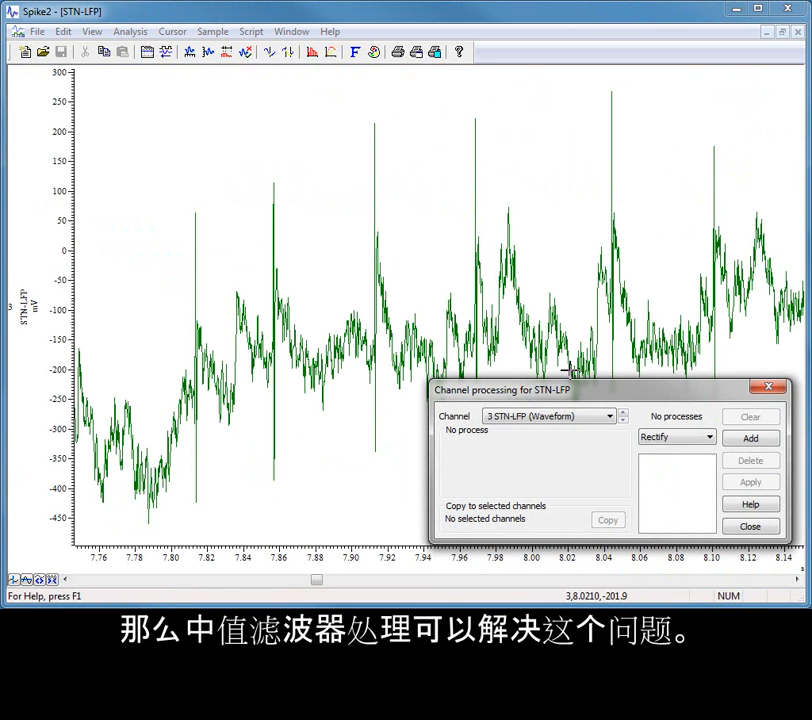
pyautogui.click(708, 436)
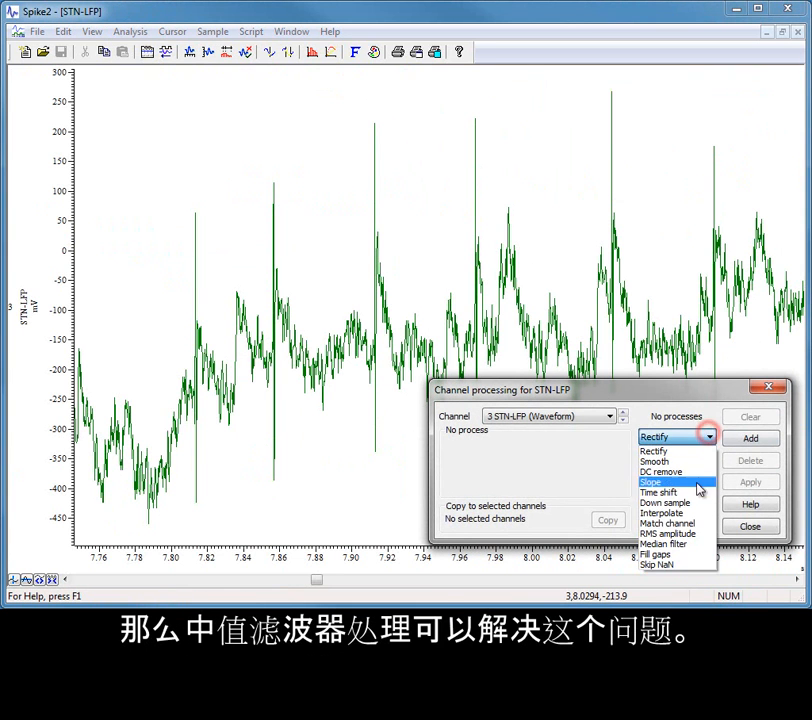
pyautogui.click(697, 543)
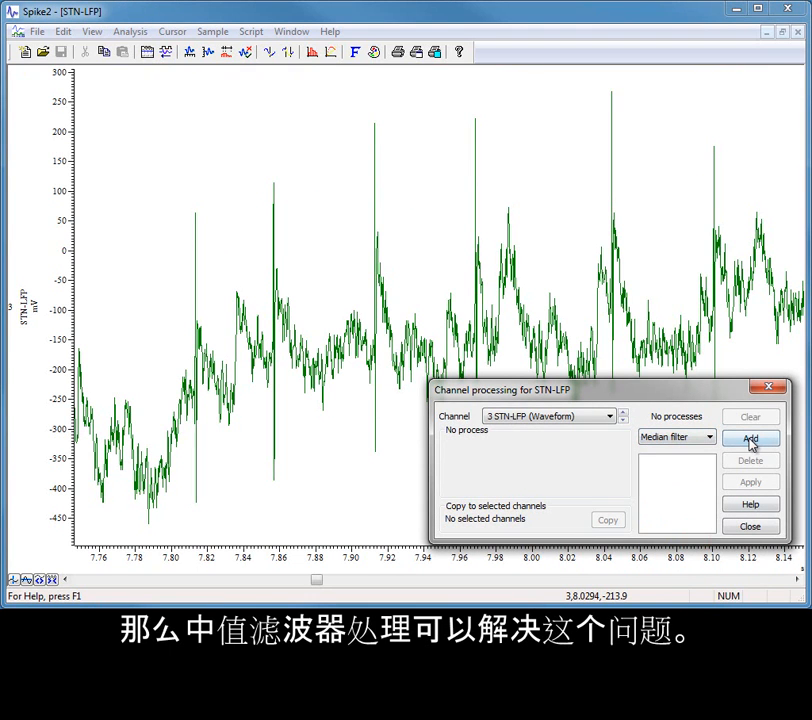
pyautogui.click(750, 439)
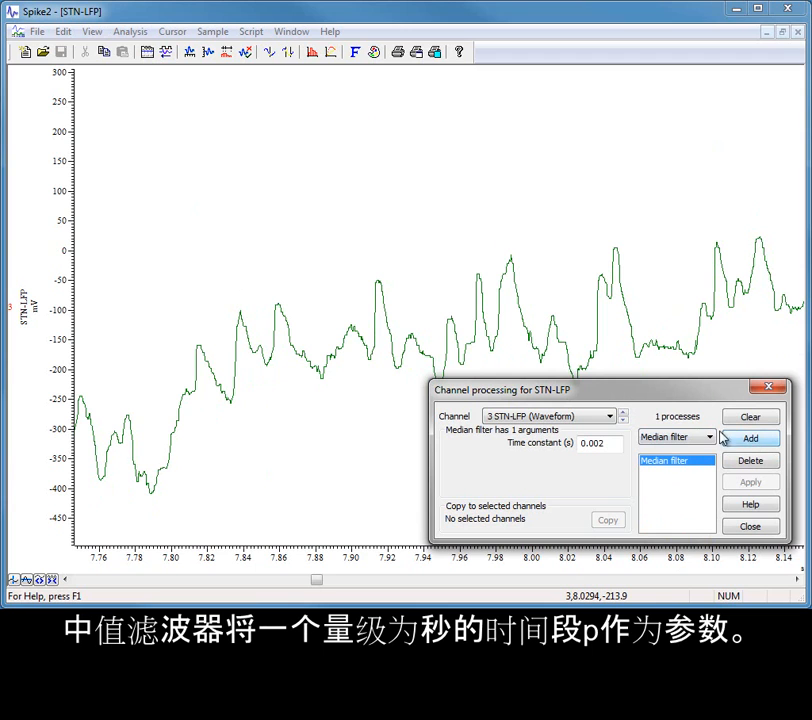
# Set the Median filter's time constant to 0.0003 s and apply it to channel 3
pyautogui.click(609, 443)
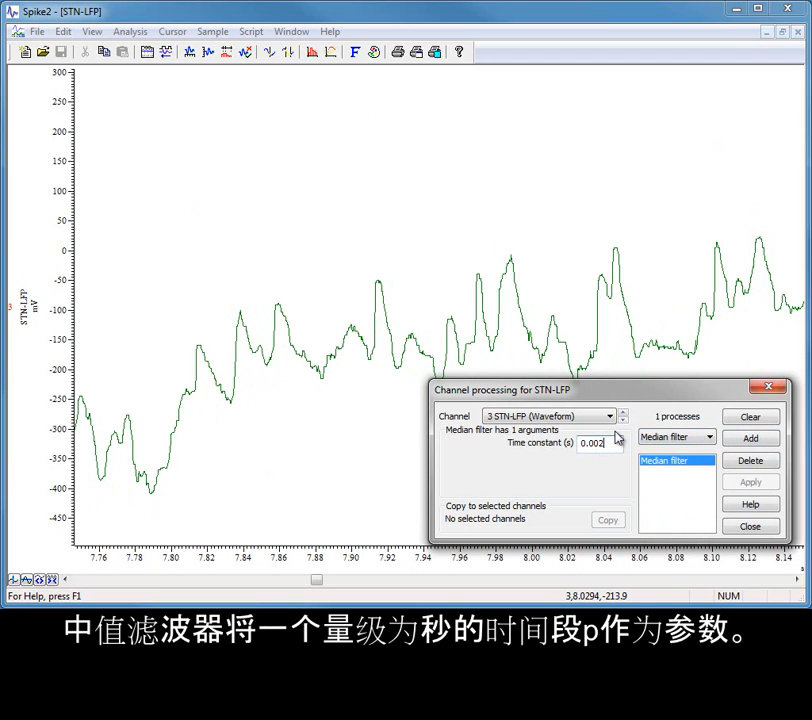
pyautogui.press('BackSpace')
pyautogui.write('02')
pyautogui.press('BackSpace')
pyautogui.write('3')
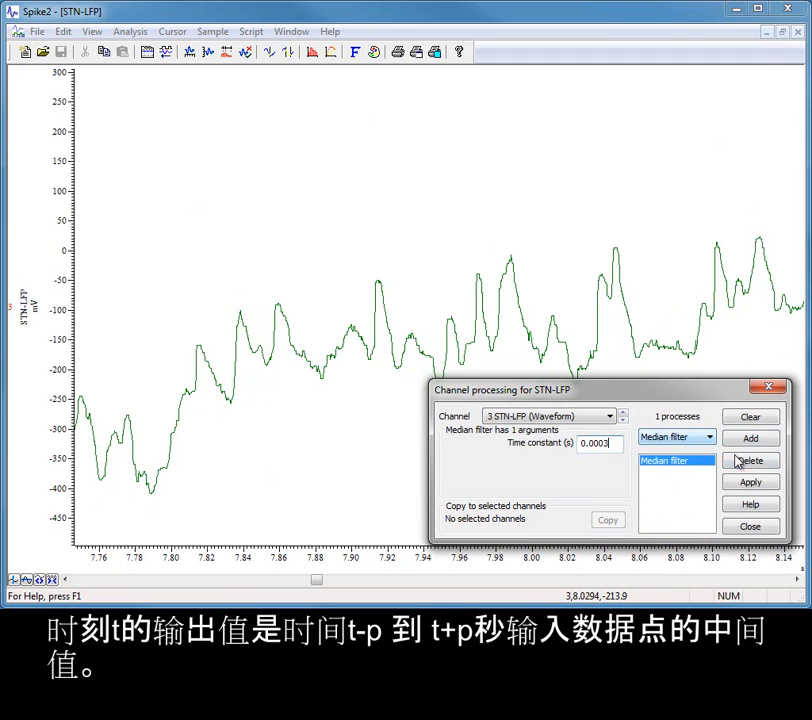
pyautogui.click(768, 487)
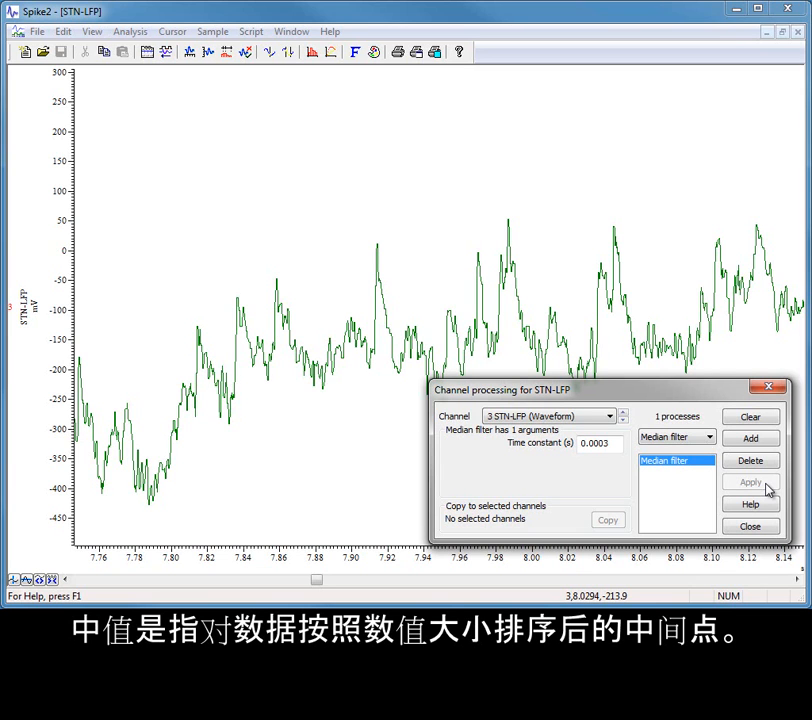
# Duplicate the 3 STN-LFP (Waveform) channel to compare raw and filtered traces, and close the channel processing dialog
pyautogui.click(133, 31)
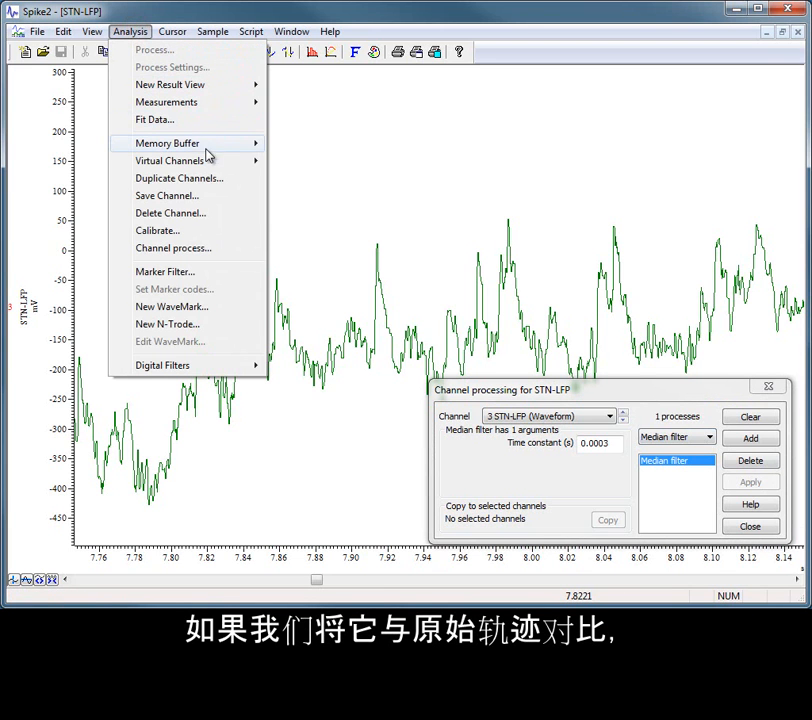
pyautogui.click(212, 180)
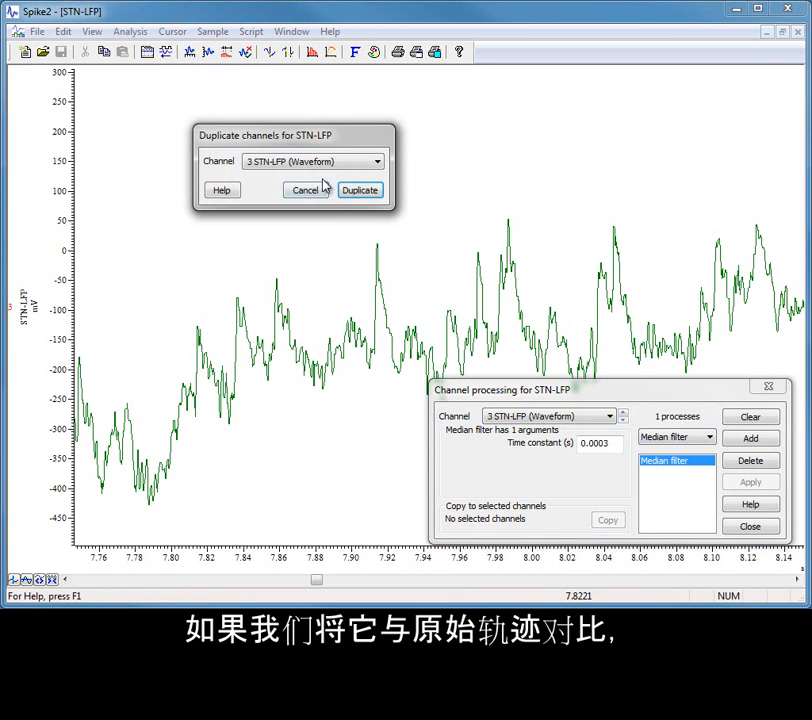
pyautogui.click(358, 191)
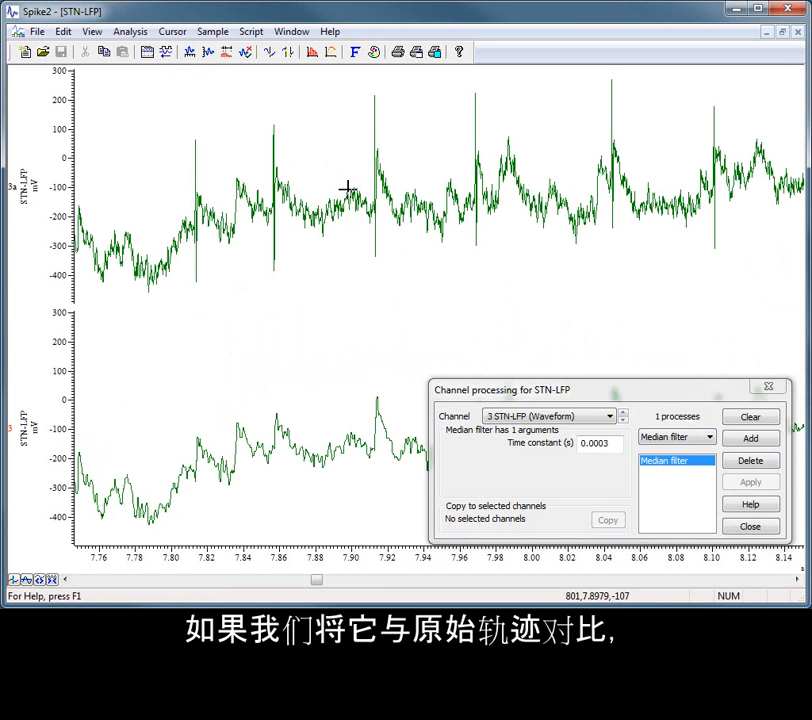
pyautogui.moveTo(511, 388); pyautogui.dragTo(500, 248)
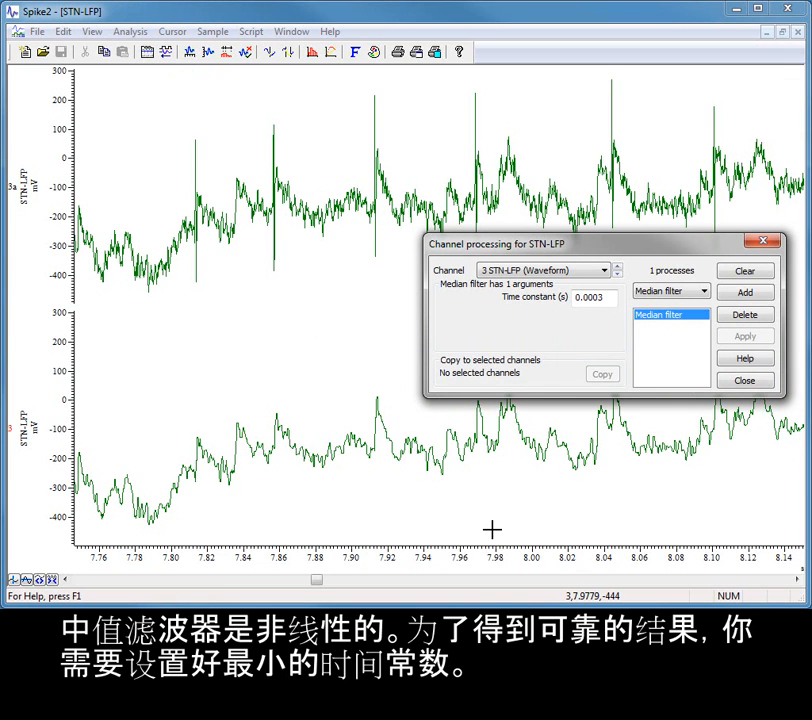
pyautogui.click(758, 380)
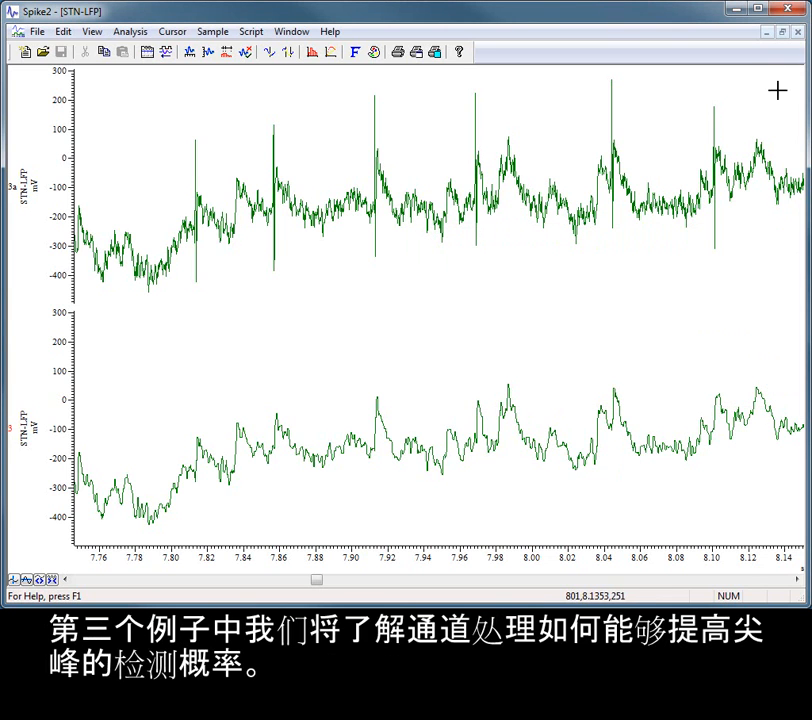
# Switch from STN-LFP to a maximized trial_EPSP rise time1 window and add a Slope process to channel 1
pyautogui.click(763, 33)
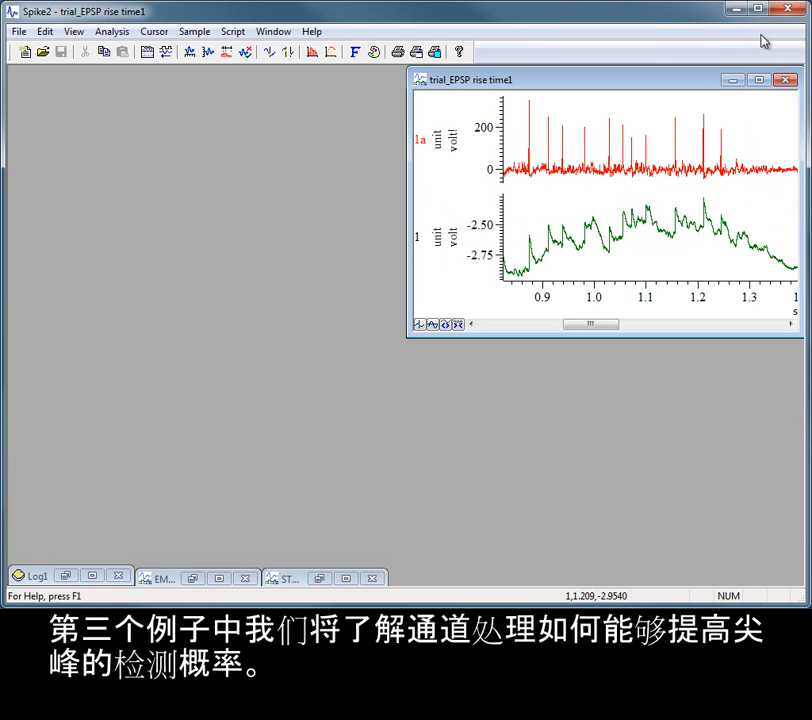
pyautogui.click(758, 79)
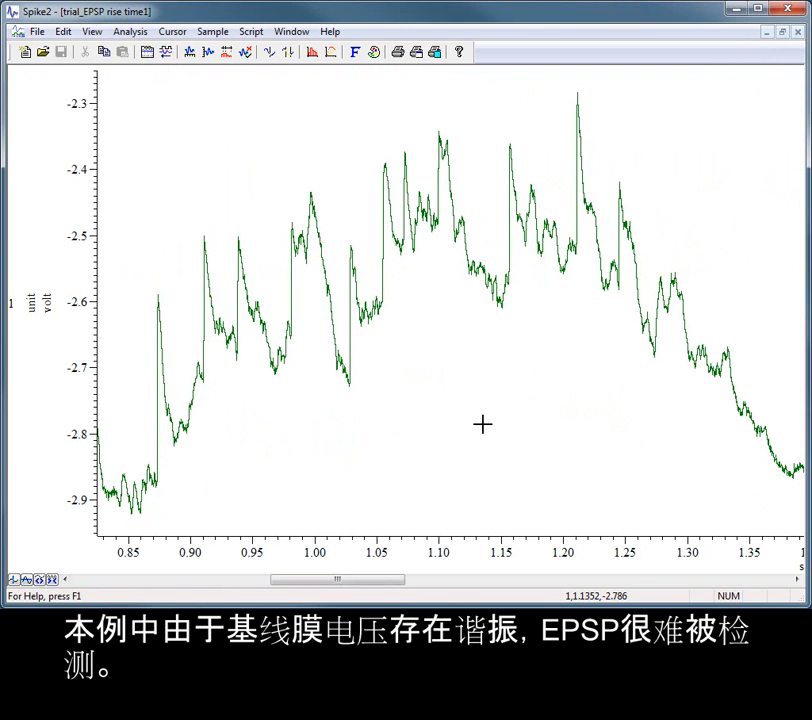
pyautogui.rightClick(457, 339)
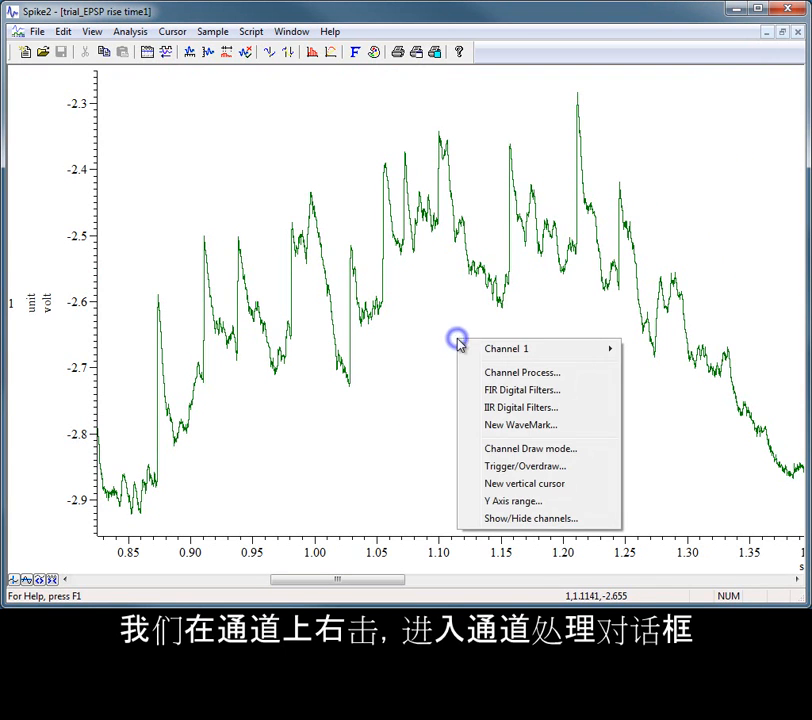
pyautogui.click(555, 374)
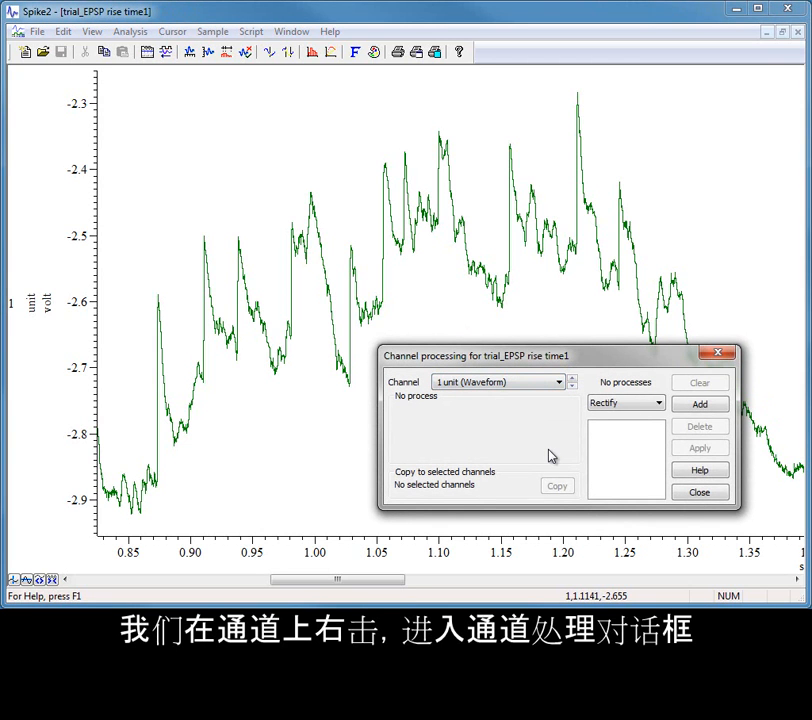
pyautogui.click(662, 404)
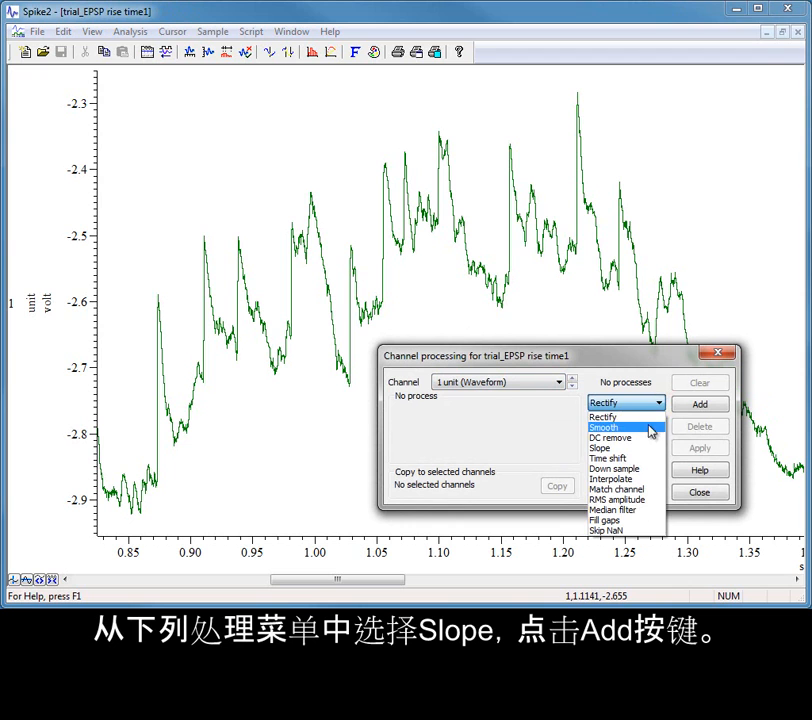
pyautogui.click(645, 449)
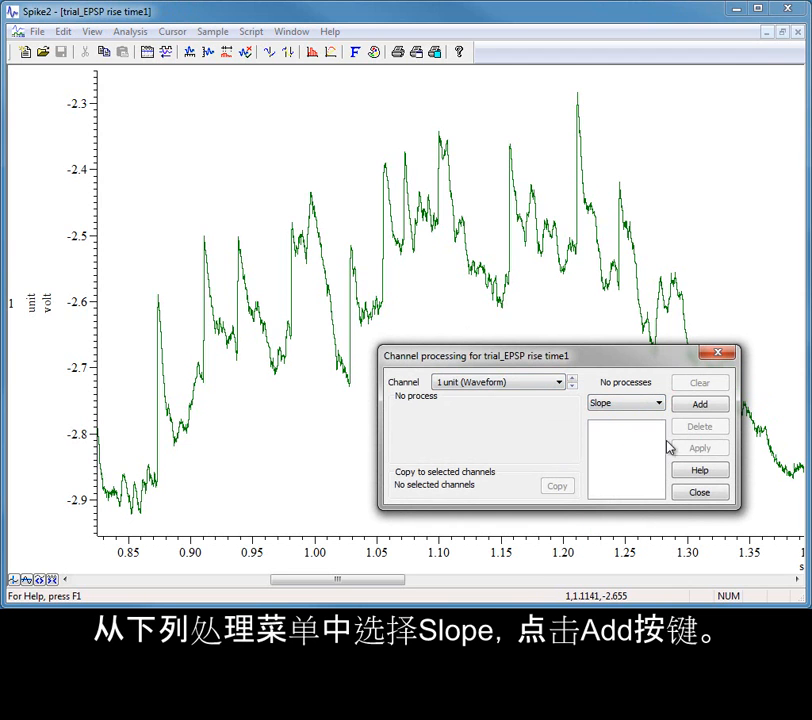
pyautogui.click(706, 406)
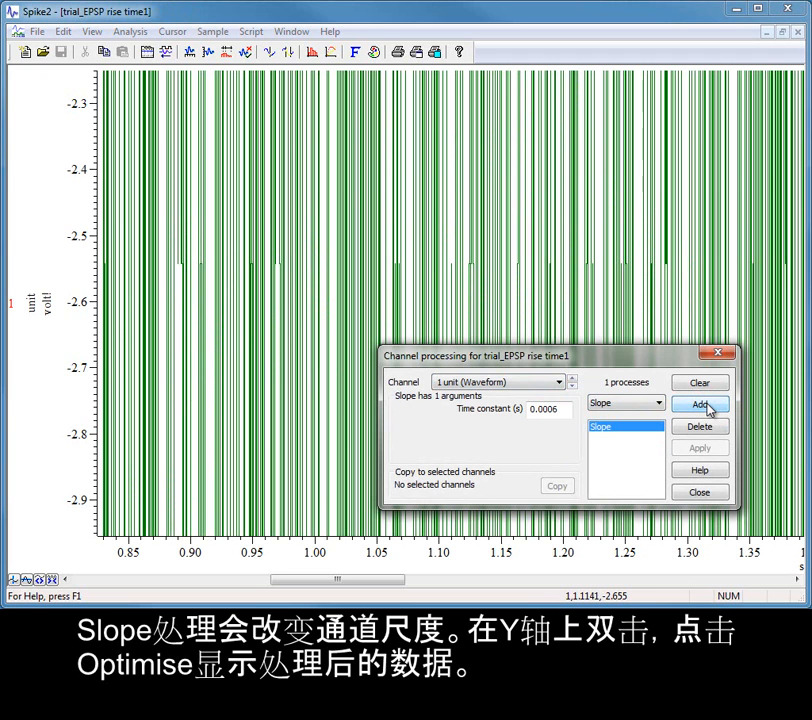
# Optimise the Y range of the slope-processed channel 1 and close the channel processing dialog
pyautogui.doubleClick(84, 165)
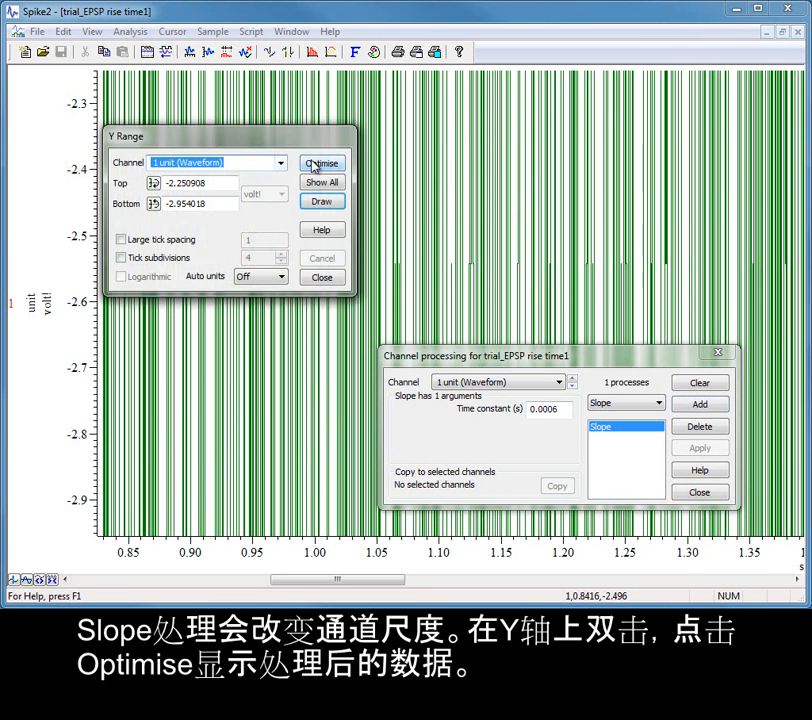
pyautogui.click(312, 161)
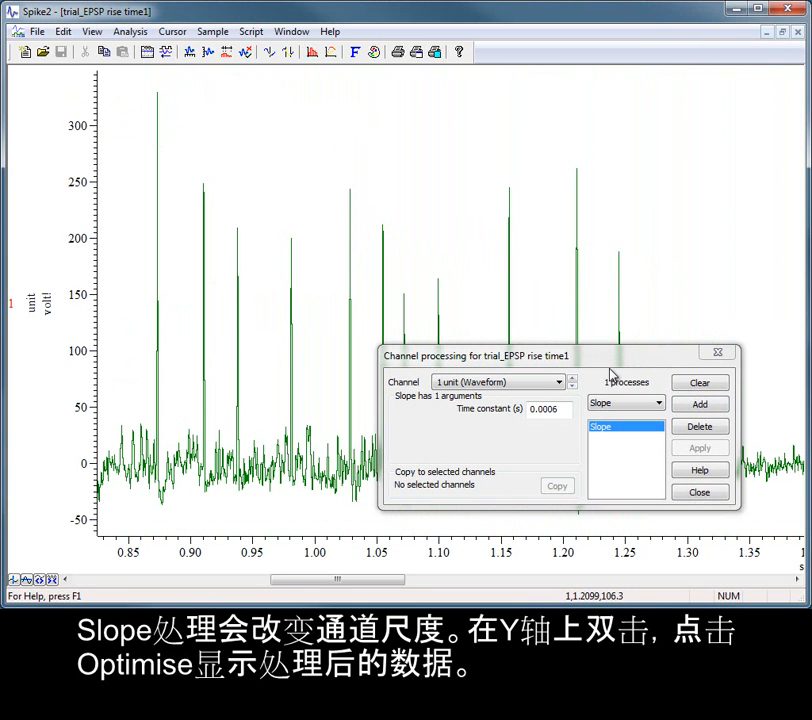
pyautogui.click(562, 409)
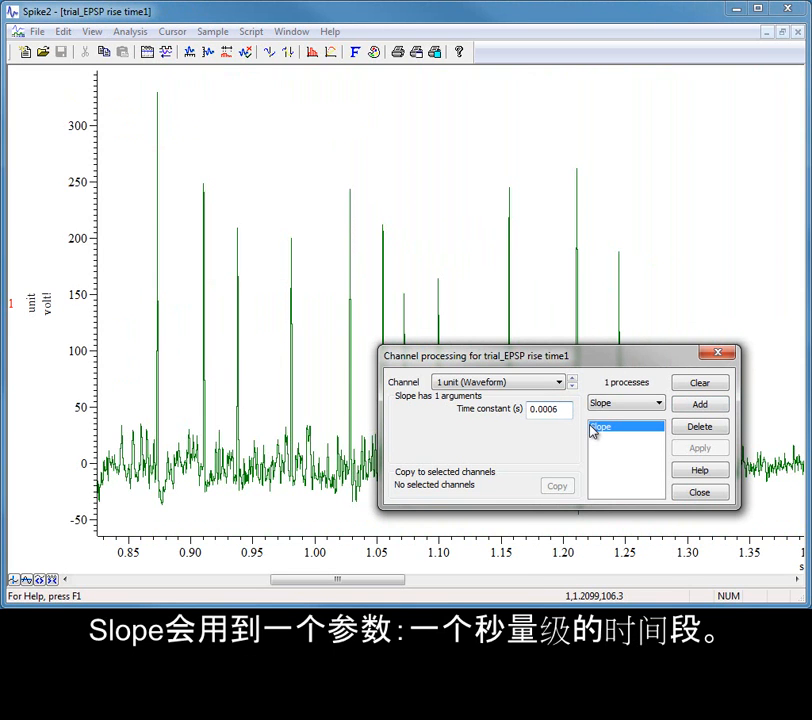
pyautogui.click(714, 493)
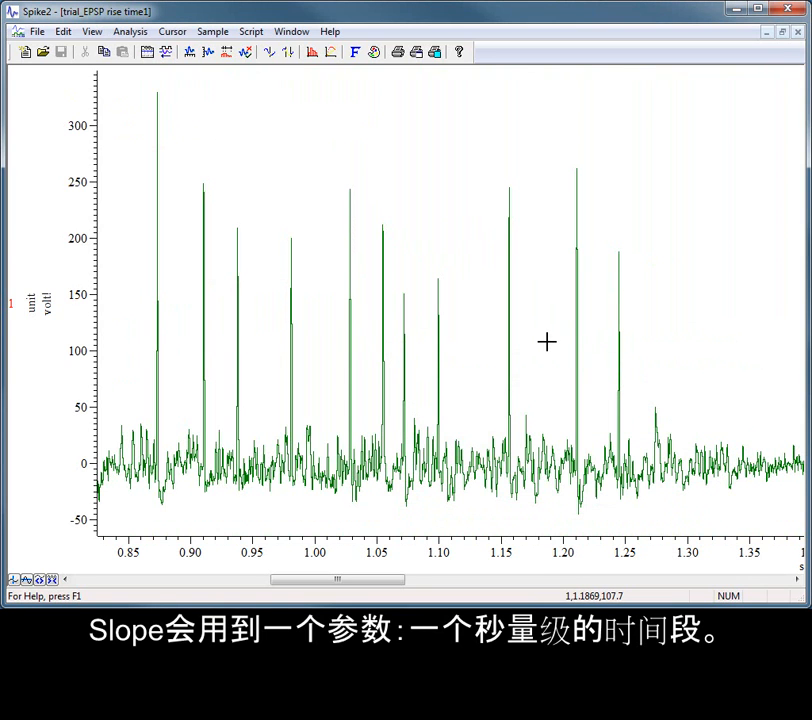
# Duplicate channel 1 and optimise the Y range of duplicate 1a to show the original EPSP trace
pyautogui.rightClick(306, 230)
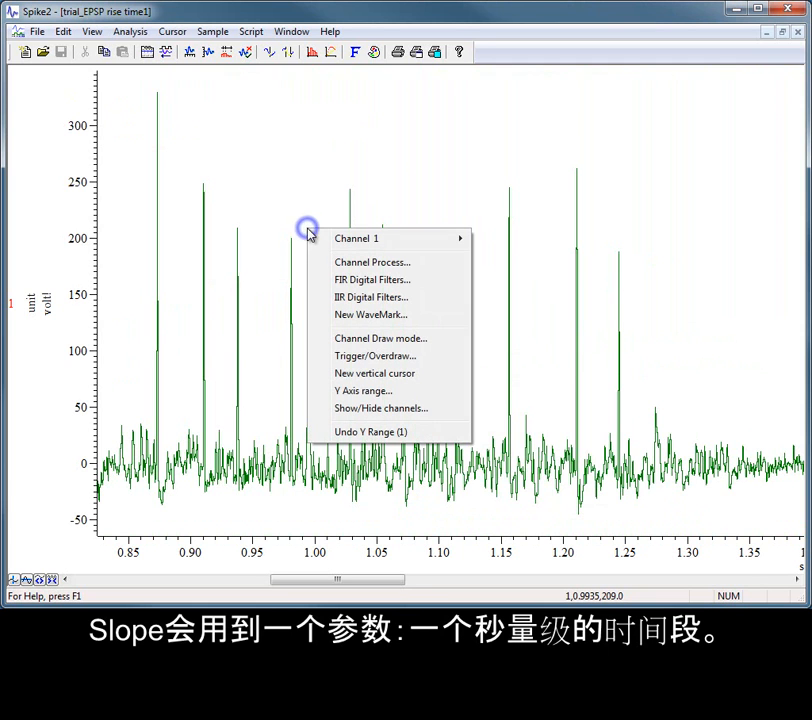
pyautogui.moveTo(415, 245)
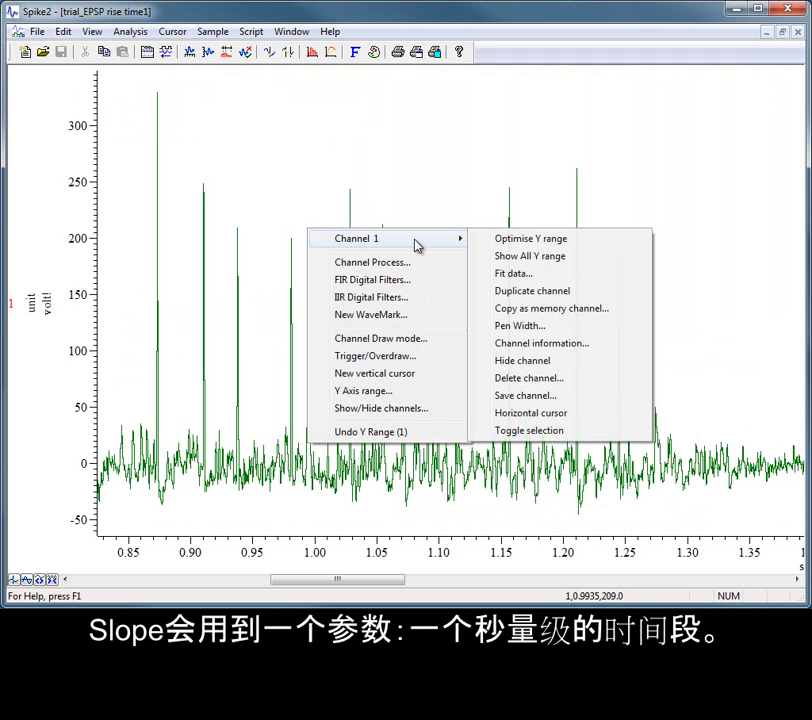
pyautogui.click(553, 295)
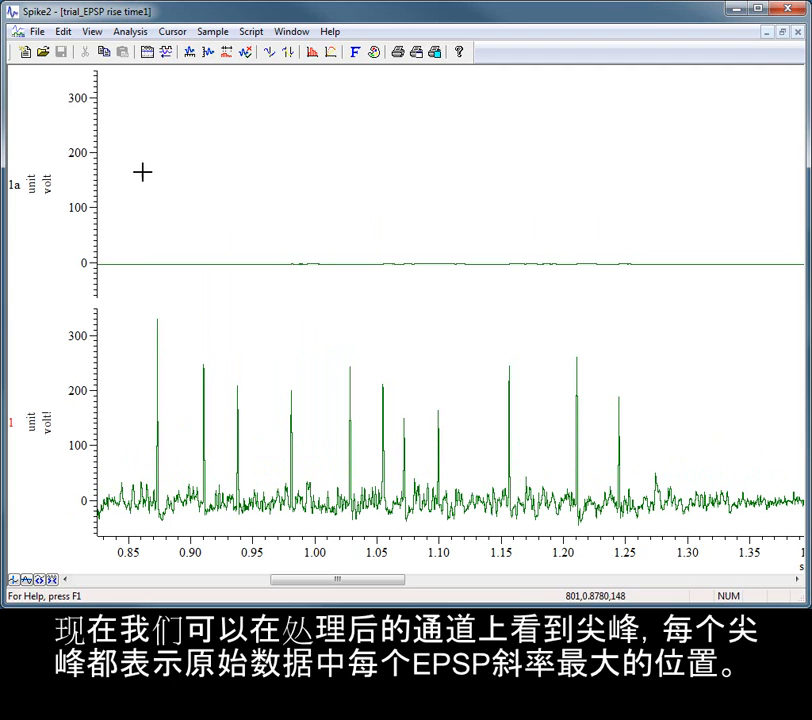
pyautogui.doubleClick(86, 150)
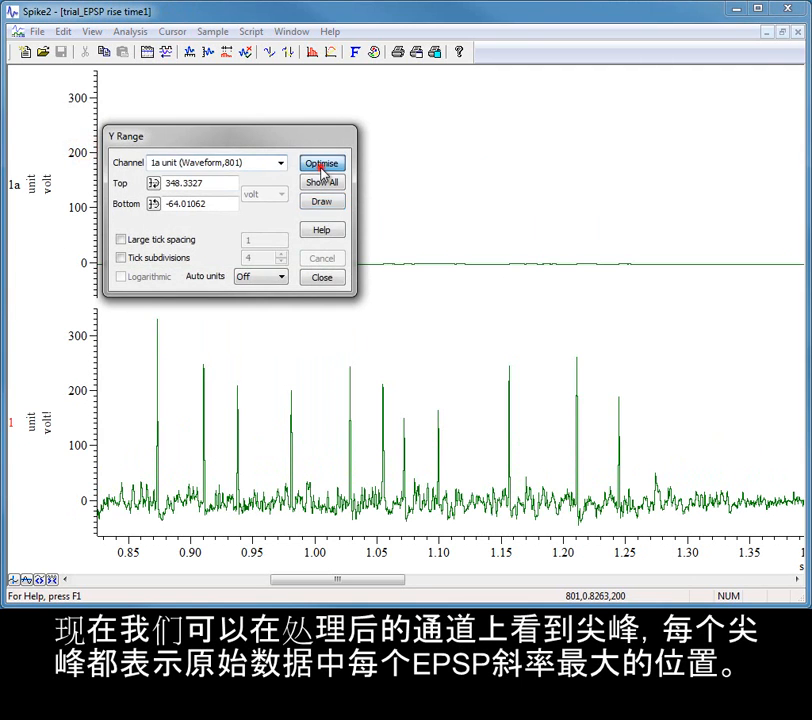
pyautogui.click(320, 169)
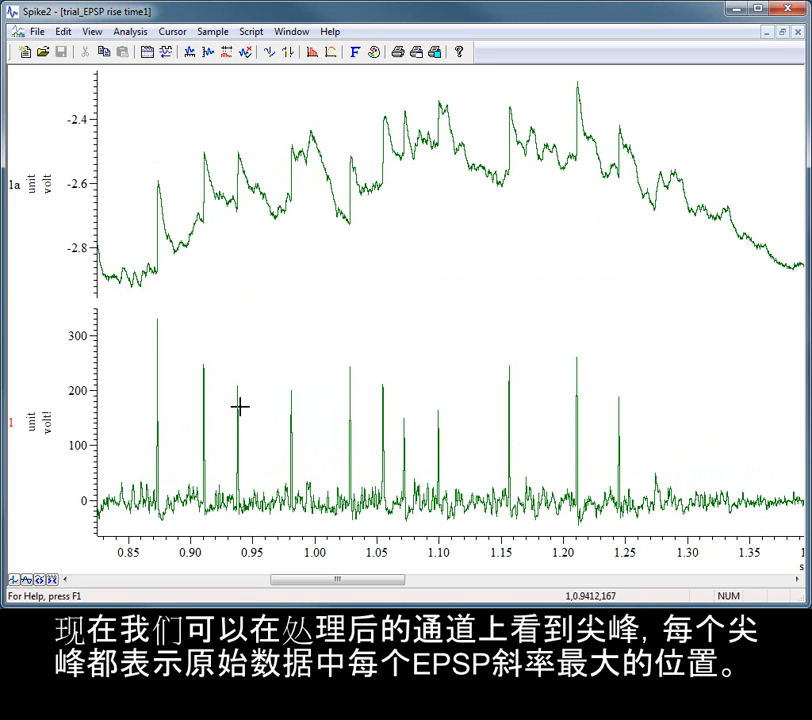
# Reopen channel processing for channel 1 and examine the list of available process types
pyautogui.rightClick(241, 353)
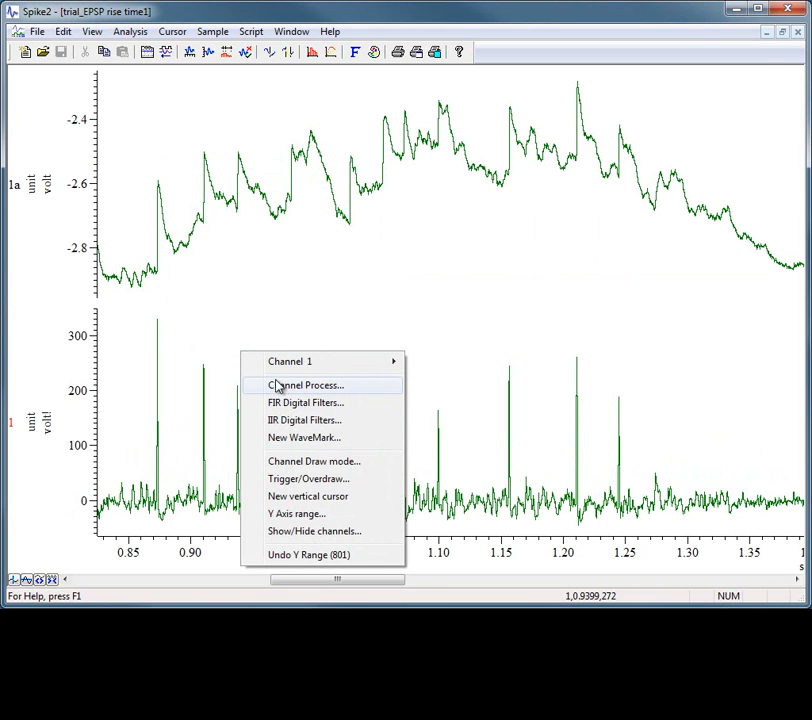
pyautogui.click(281, 387)
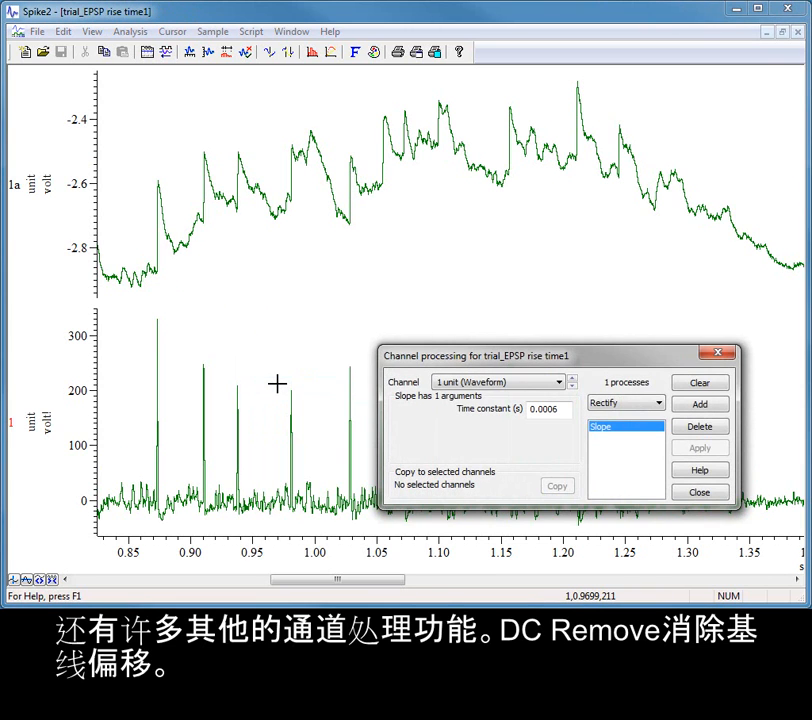
pyautogui.click(658, 404)
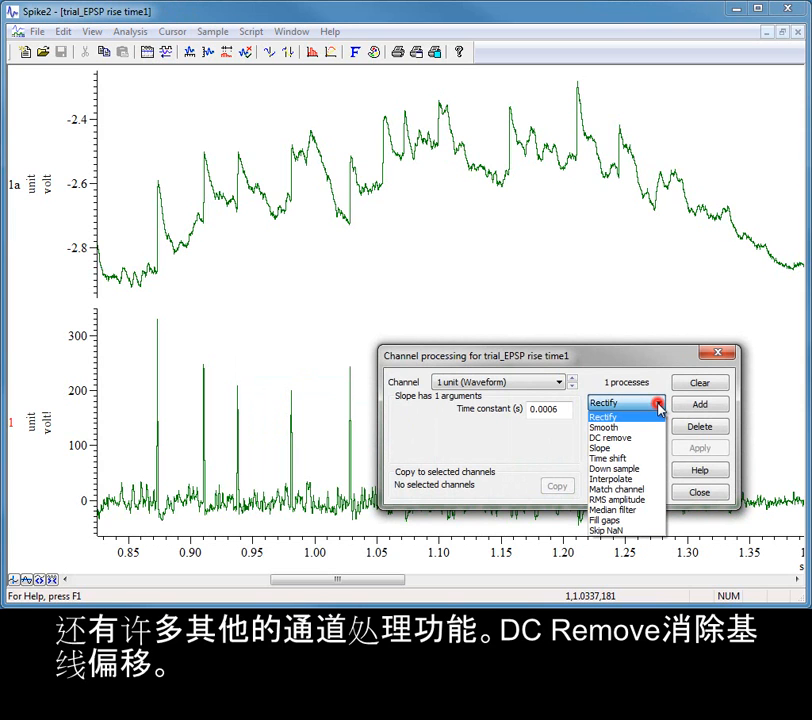